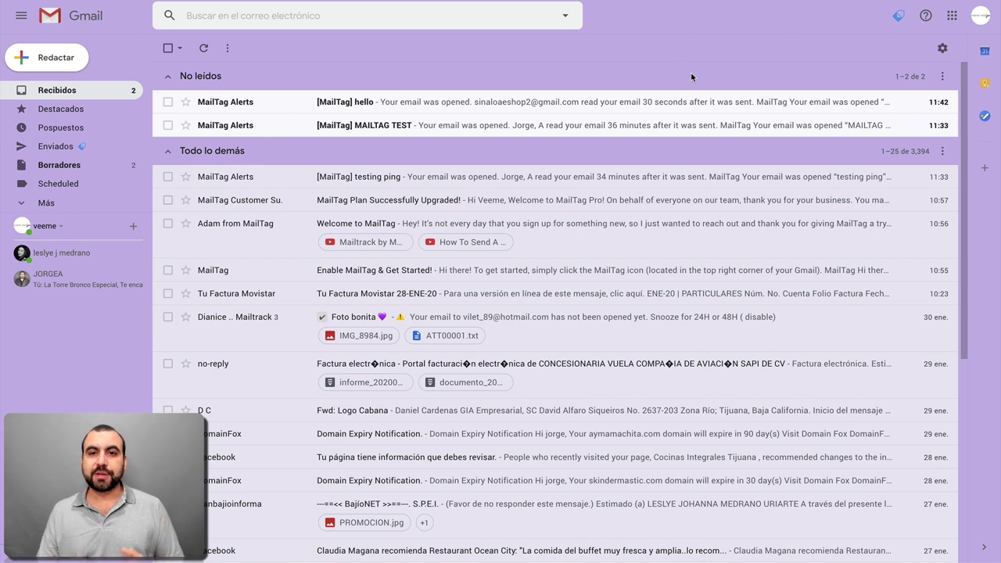
Step: Dismiss the MailTag menu and start a blank email draft with MailTag tracking active
click(898, 15)
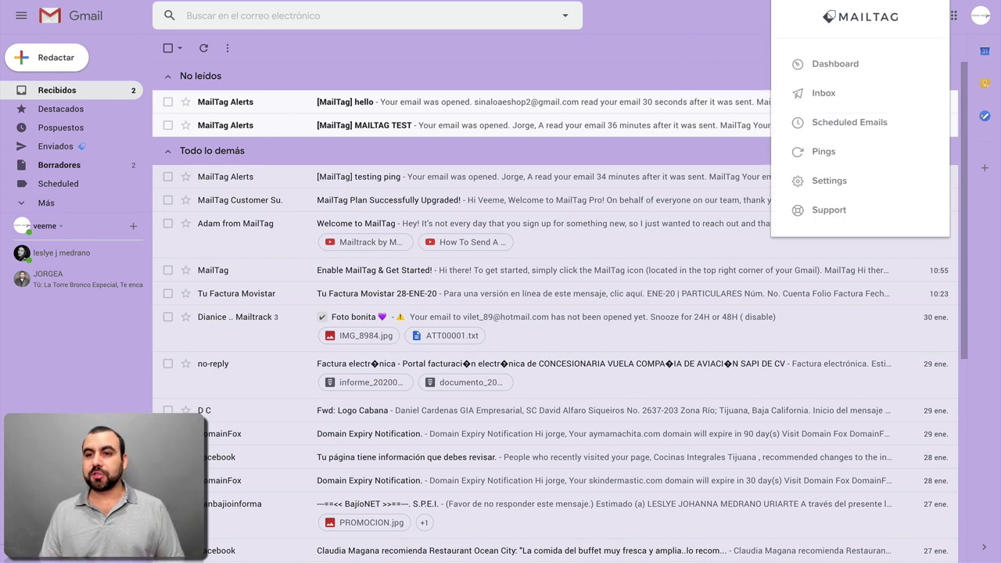
click(703, 70)
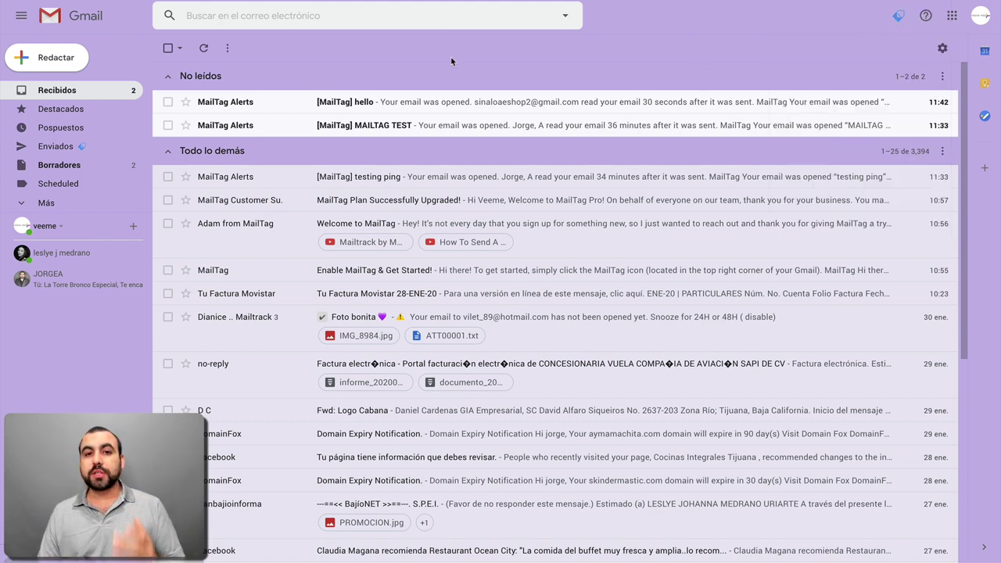
click(73, 60)
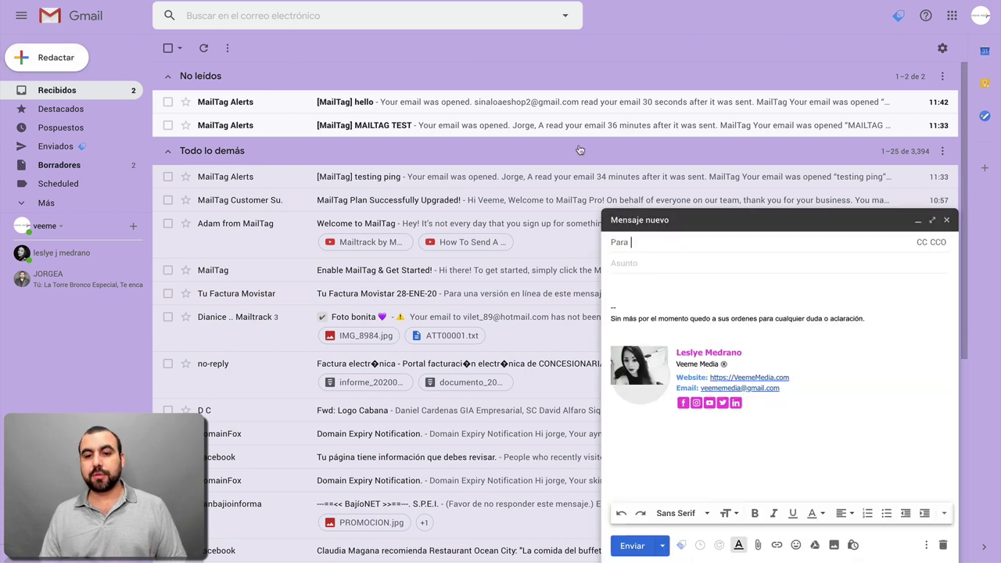
click(684, 548)
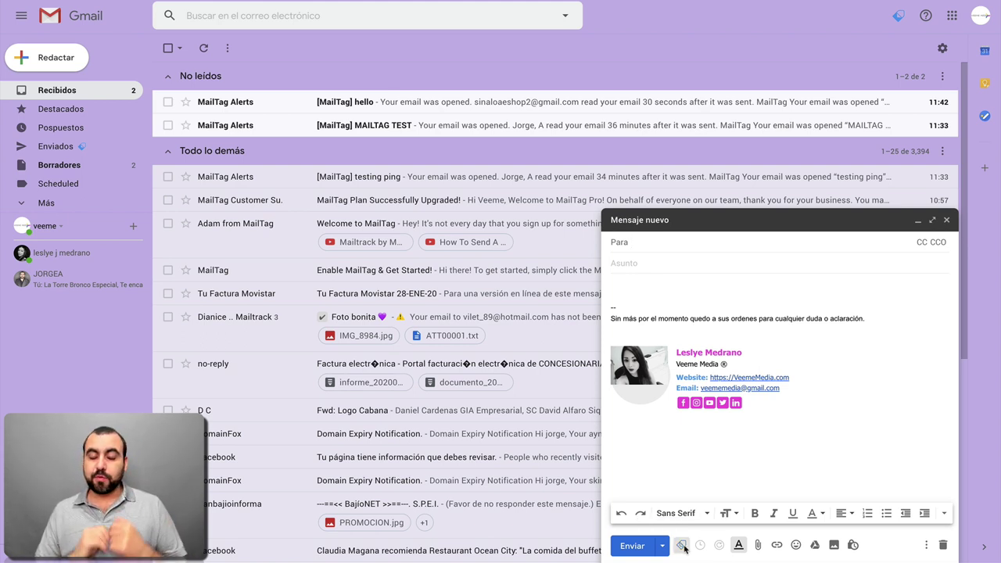
click(682, 547)
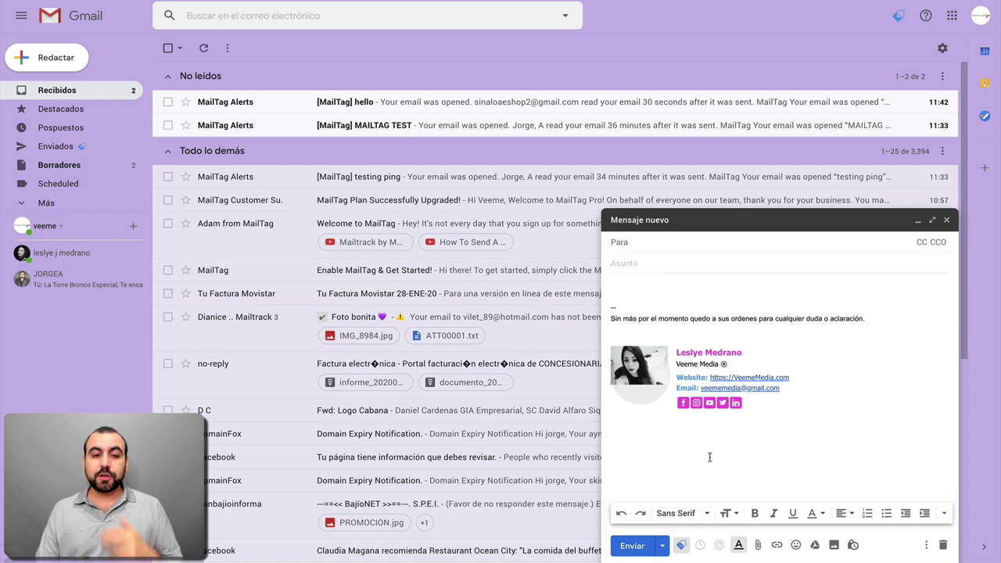
Step: Minimize the blank draft and open the [MailTag] MAILTAG TEST open alert
click(917, 220)
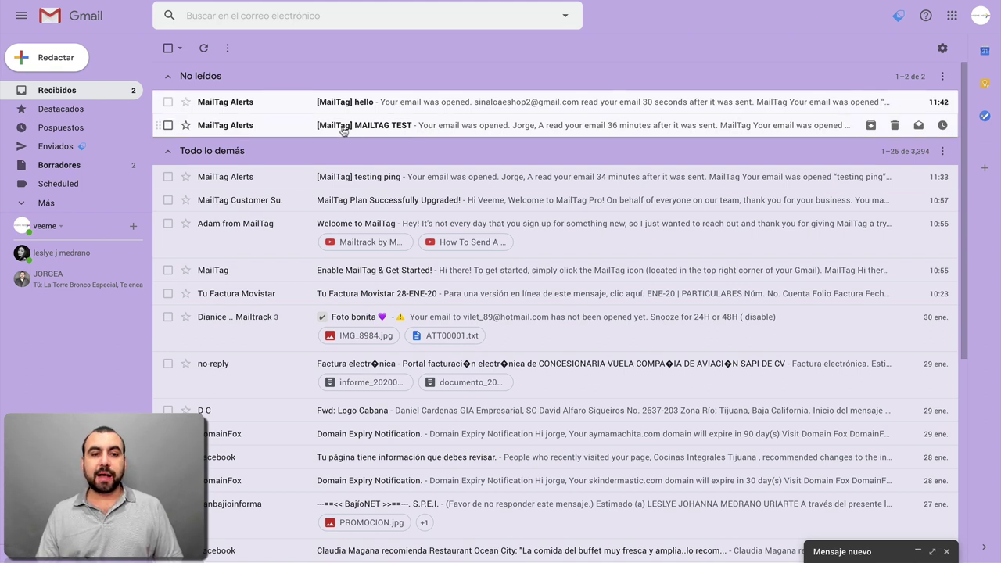
click(458, 129)
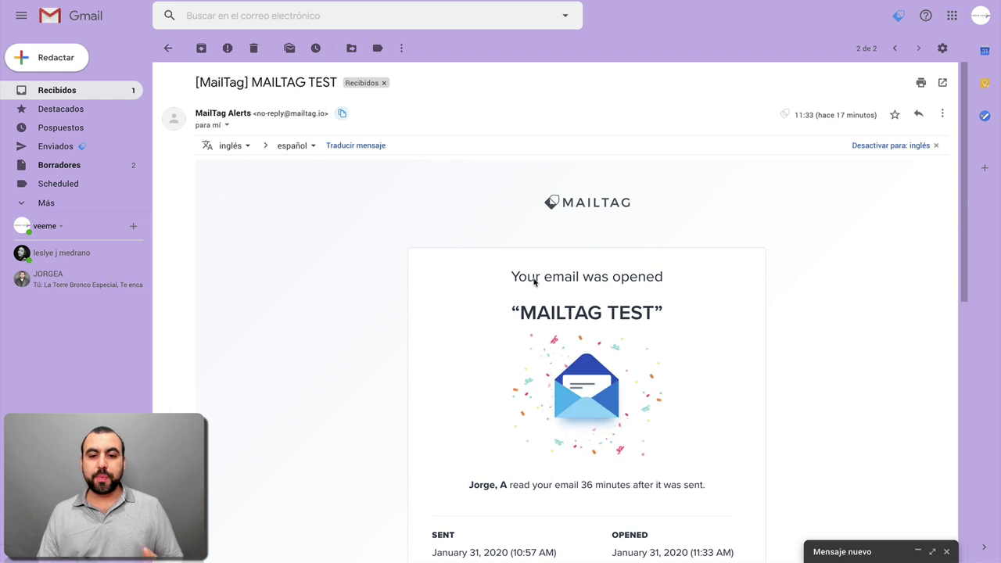
scroll(540, 340, down, 3)
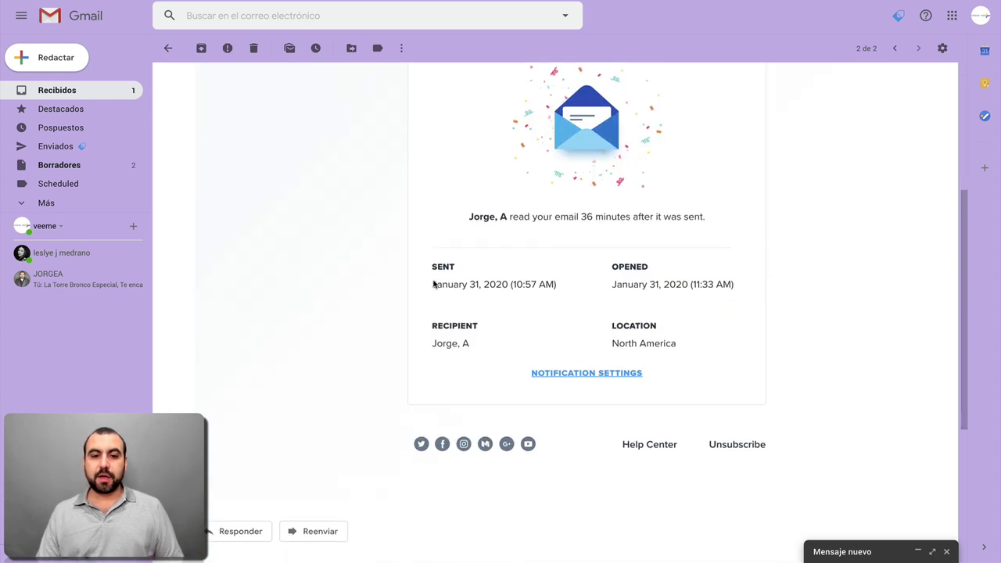
Step: Point out the alert's sent 10:57 AM, opened 11:33 AM and 36-minute read time
drag(432, 285, 527, 285)
click(527, 284)
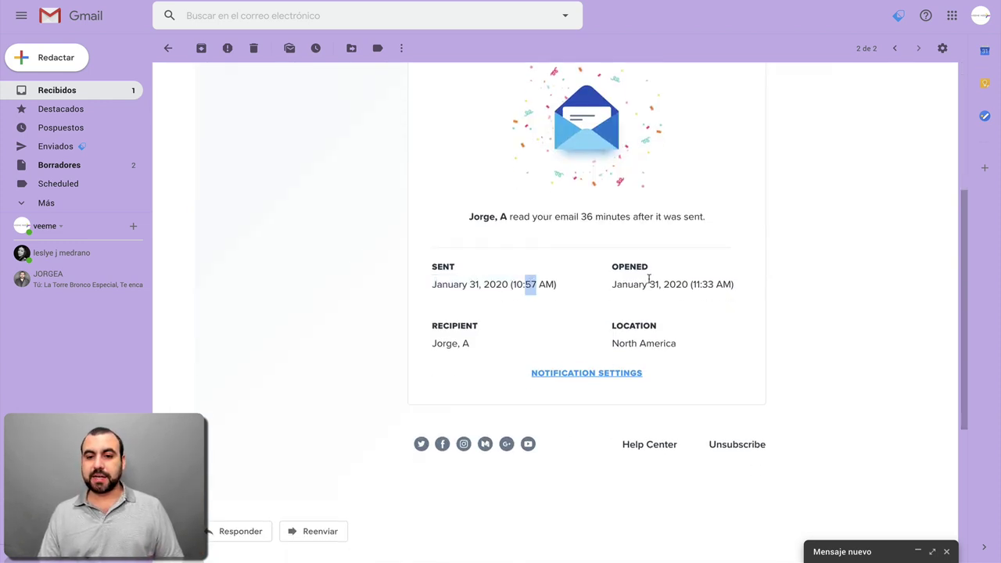
drag(613, 285, 730, 286)
click(730, 287)
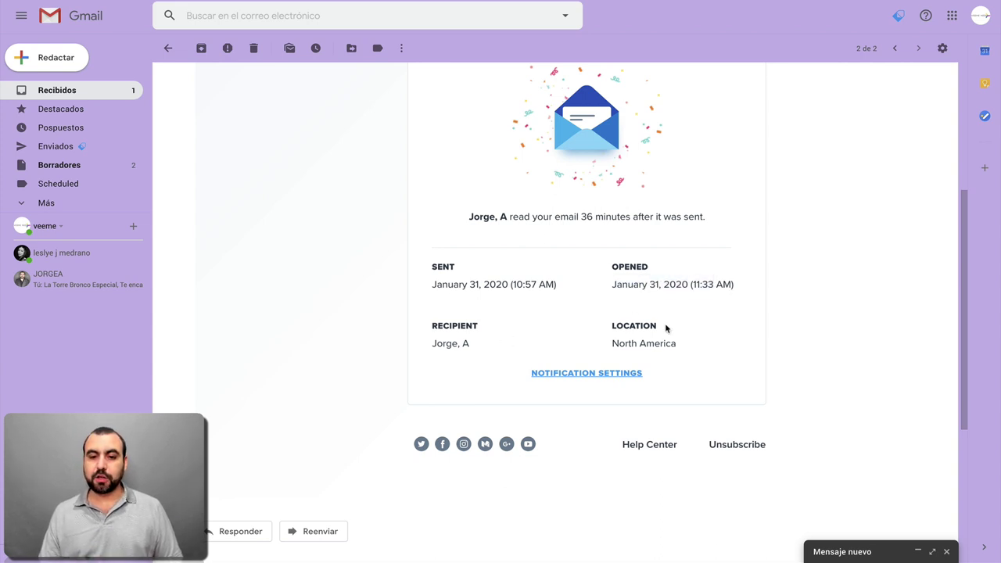
scroll(592, 326, up, 1)
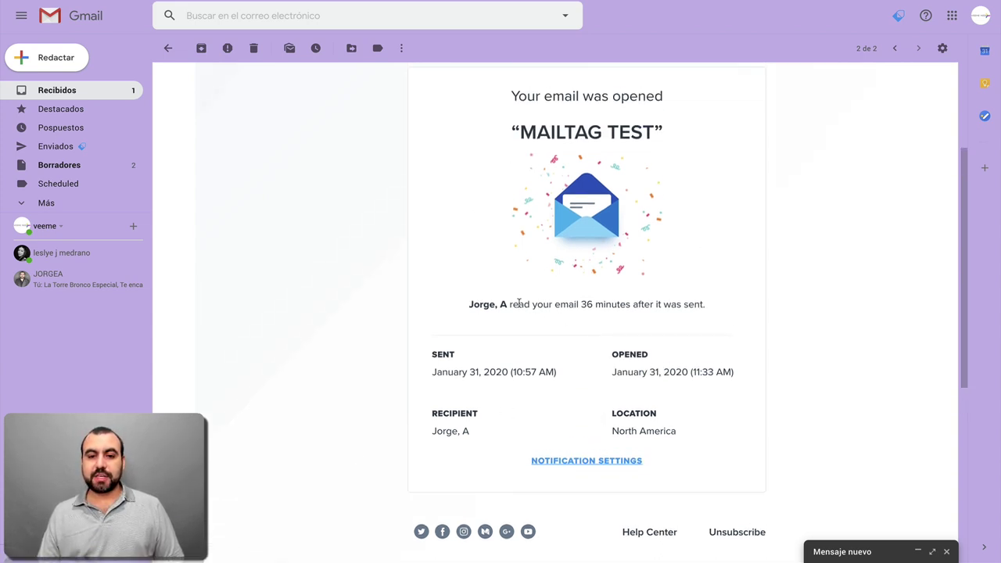
drag(518, 304, 658, 305)
click(693, 318)
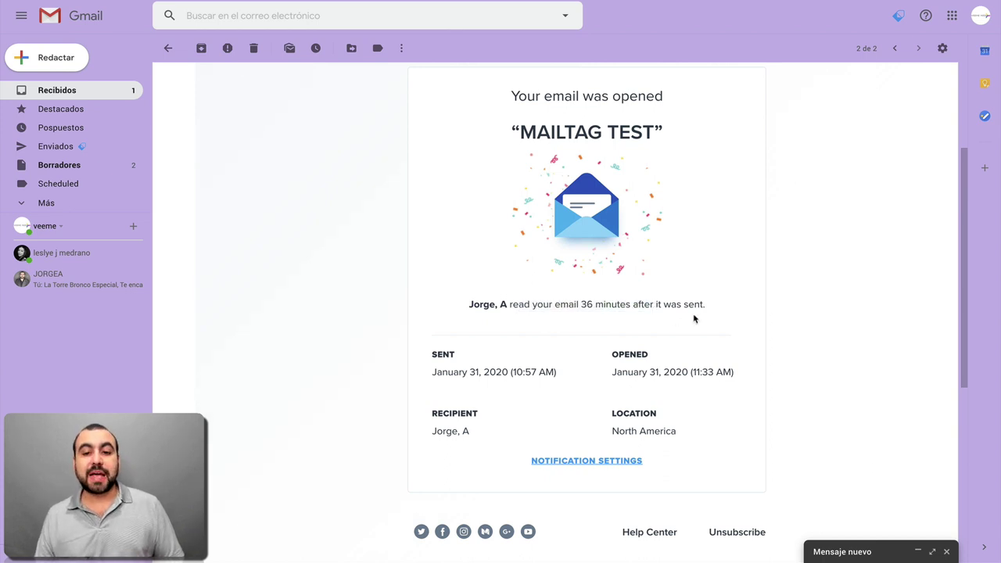
scroll(697, 320, up, 2)
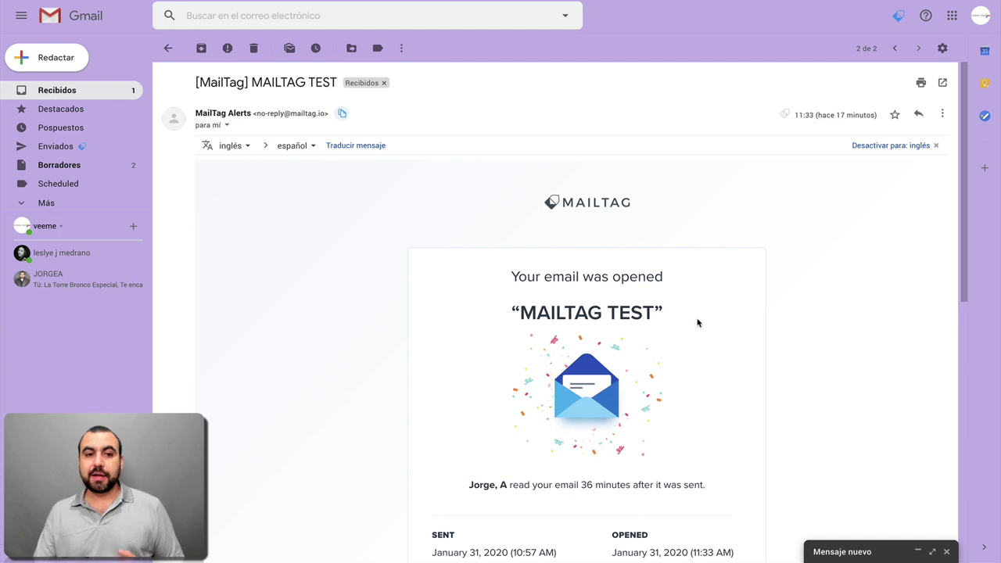
Step: Send a test email to the suggested contact with subject 'asdfyughk' and body 'asdfgh'
click(87, 23)
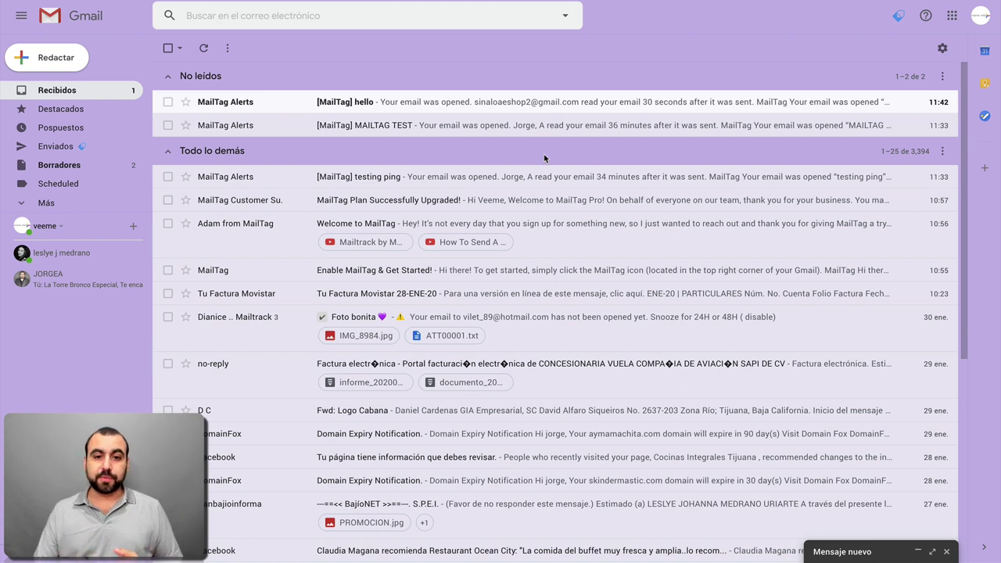
click(47, 57)
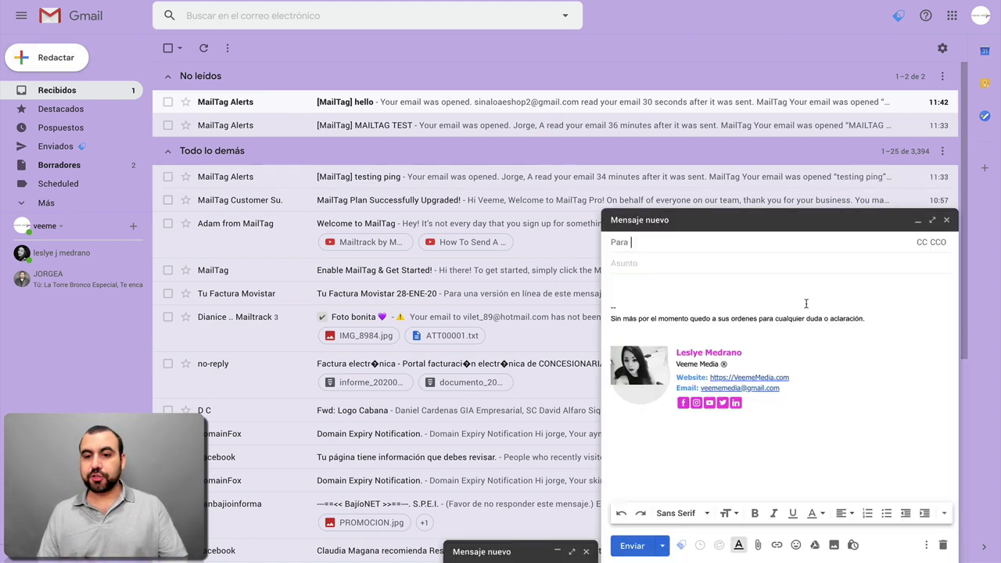
text(sinal)
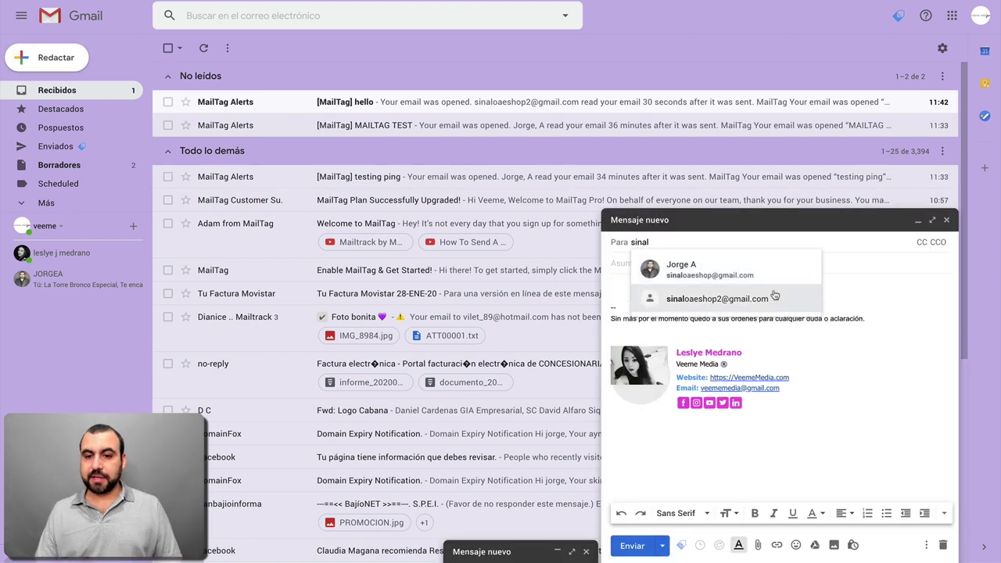
click(773, 269)
key(Tab)
text(asdfyughk)
click(660, 282)
text(asdfgh)
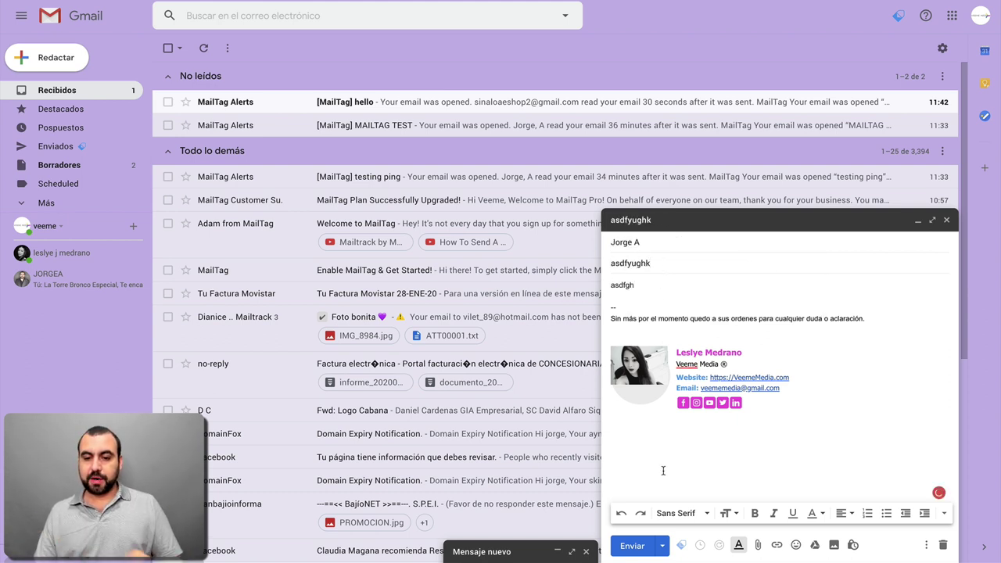
click(630, 546)
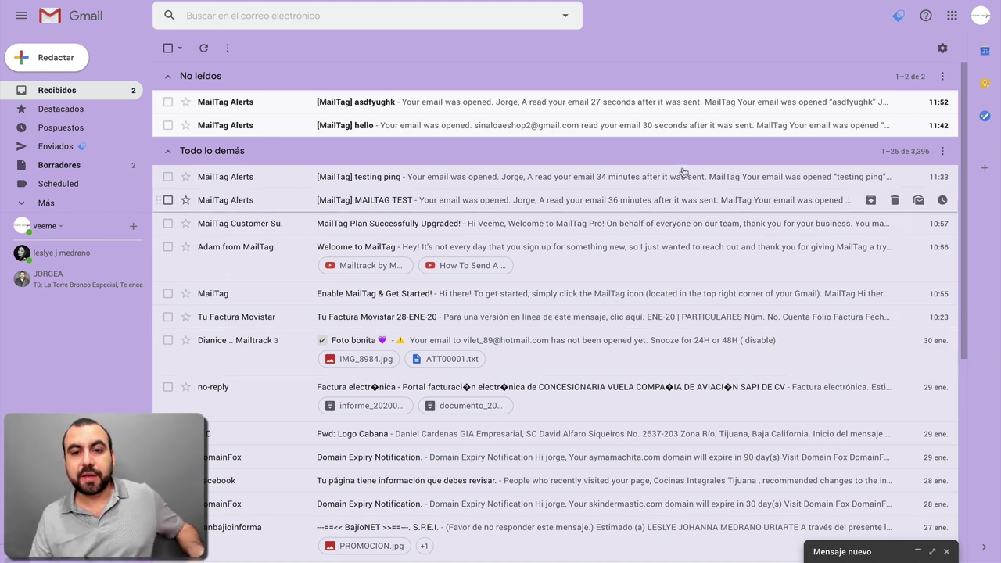
Step: Open the 'asdfyughk' MailTag alert and point out its 27-second read time
click(613, 112)
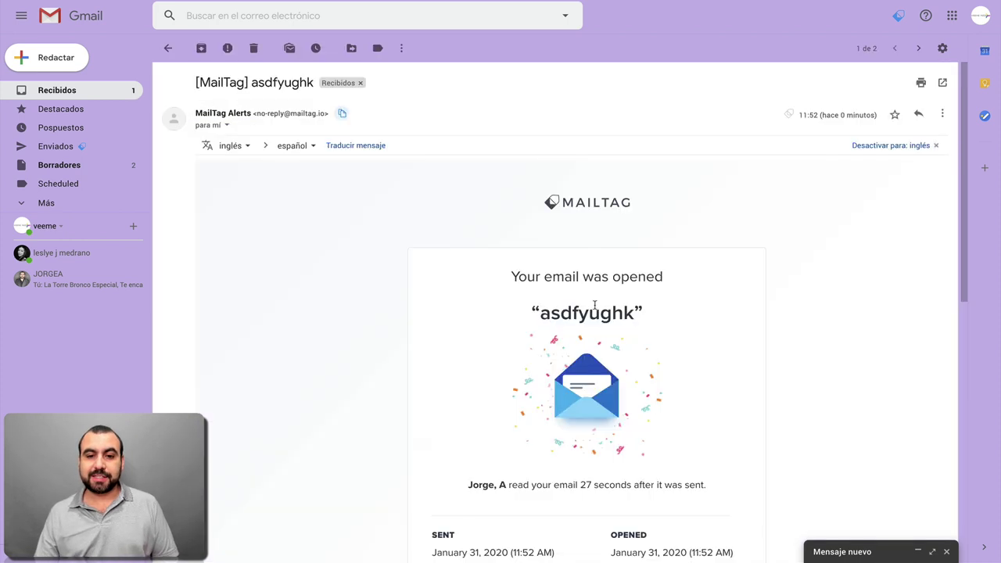
scroll(592, 381, down, 4)
drag(574, 239, 647, 239)
click(677, 265)
scroll(672, 279, up, 3)
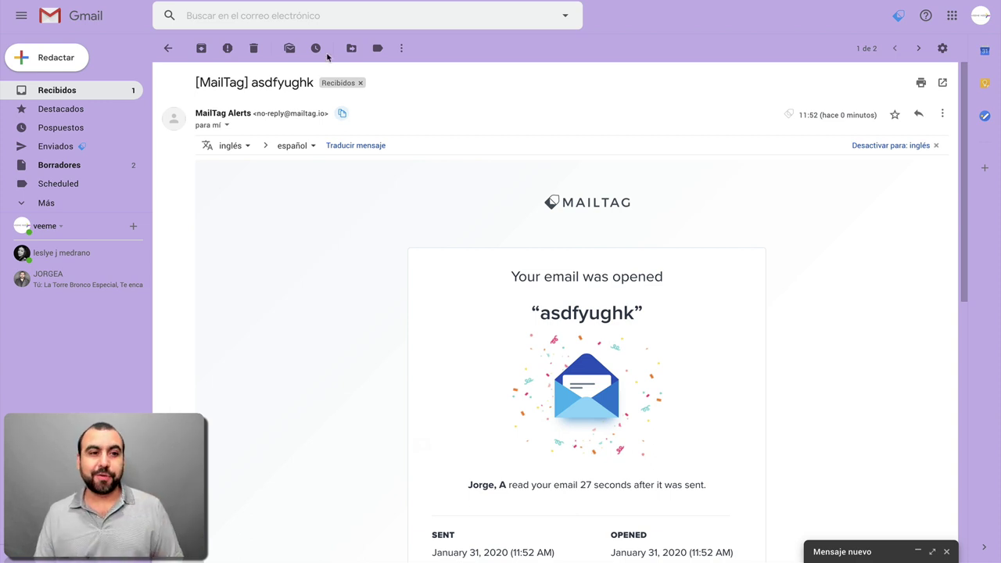
Step: In a new draft's MailTag delivery scheduler, switch to PM and choose Los Angeles, CA time zone
click(66, 57)
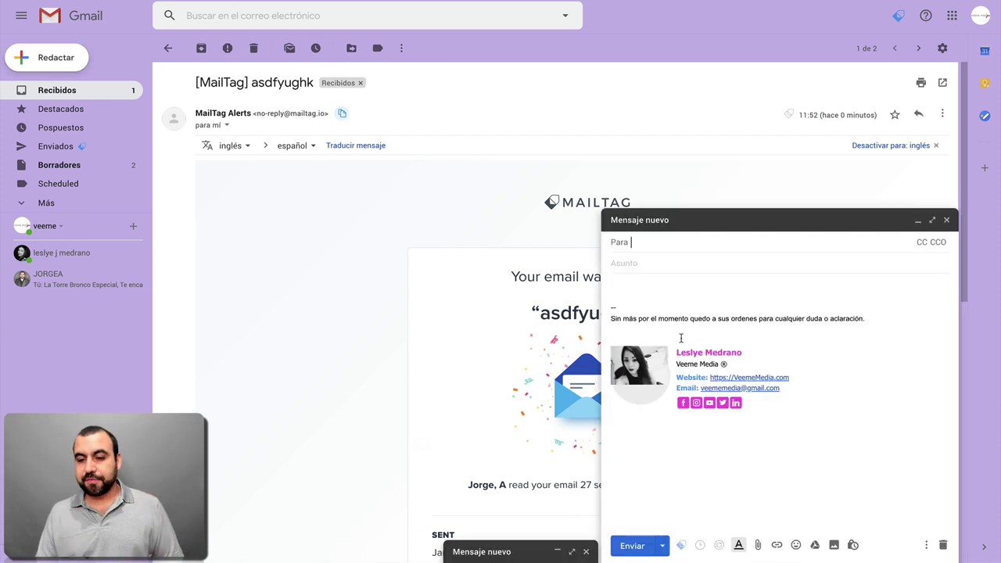
click(700, 544)
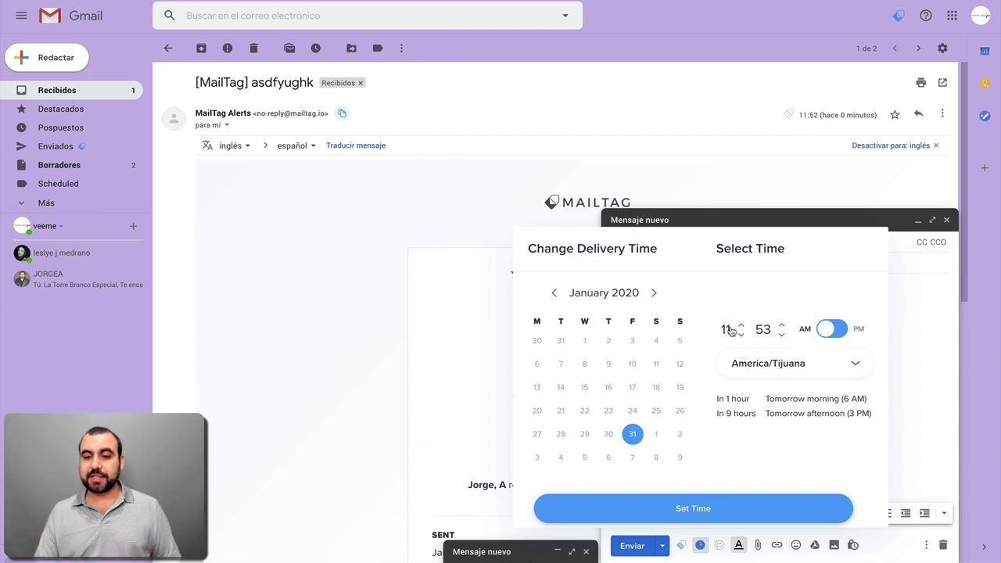
click(841, 335)
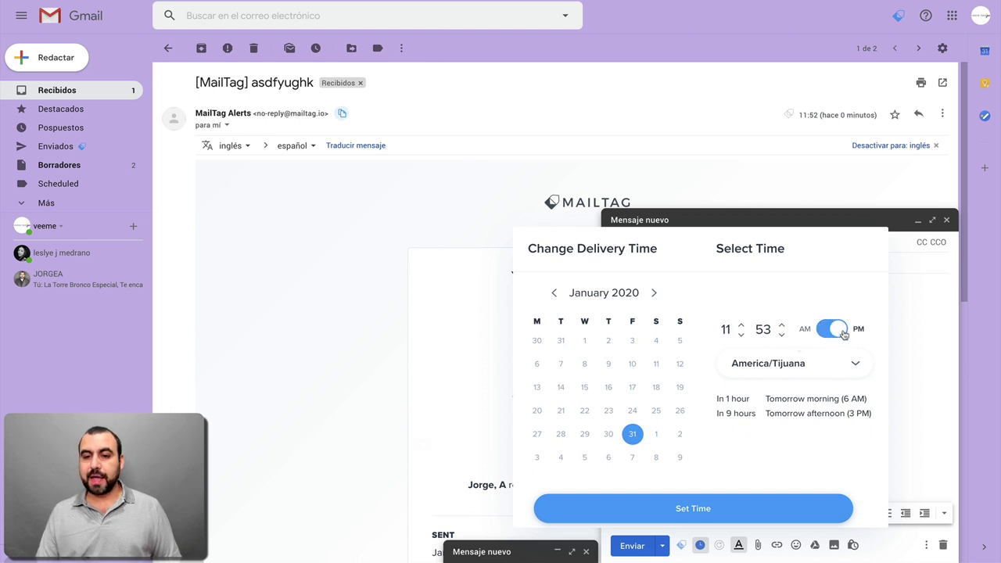
click(790, 365)
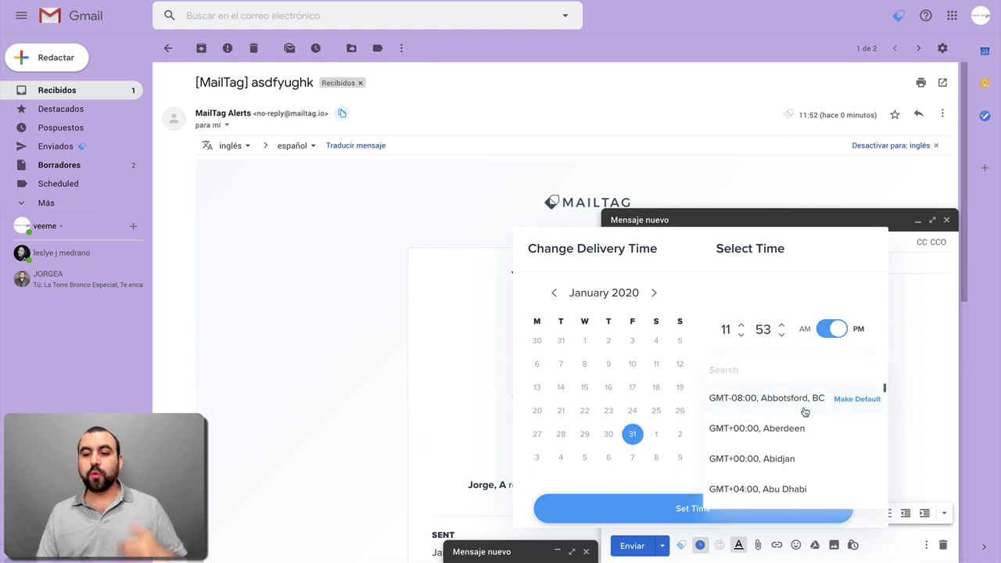
scroll(800, 453, down, 2)
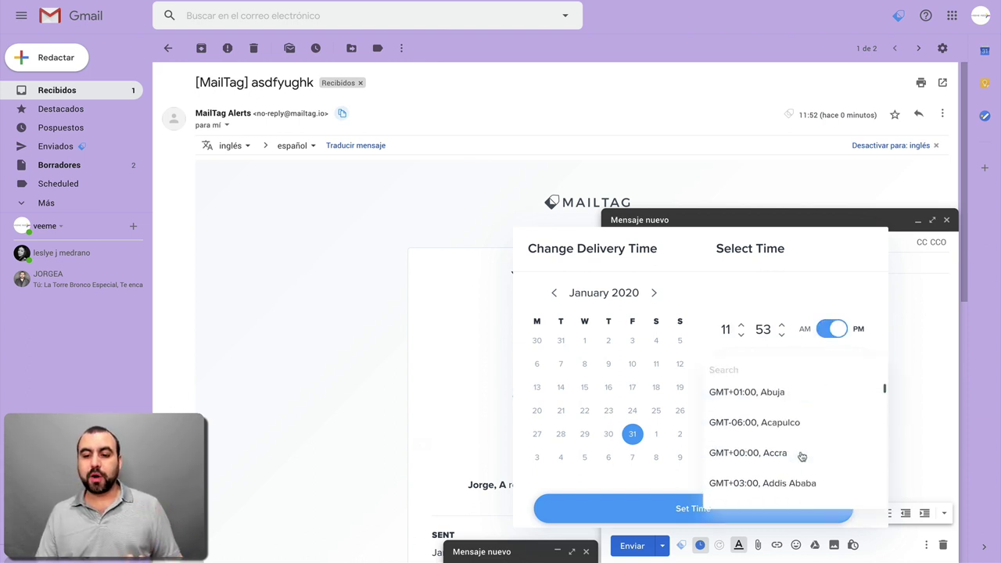
click(758, 368)
text(los a)
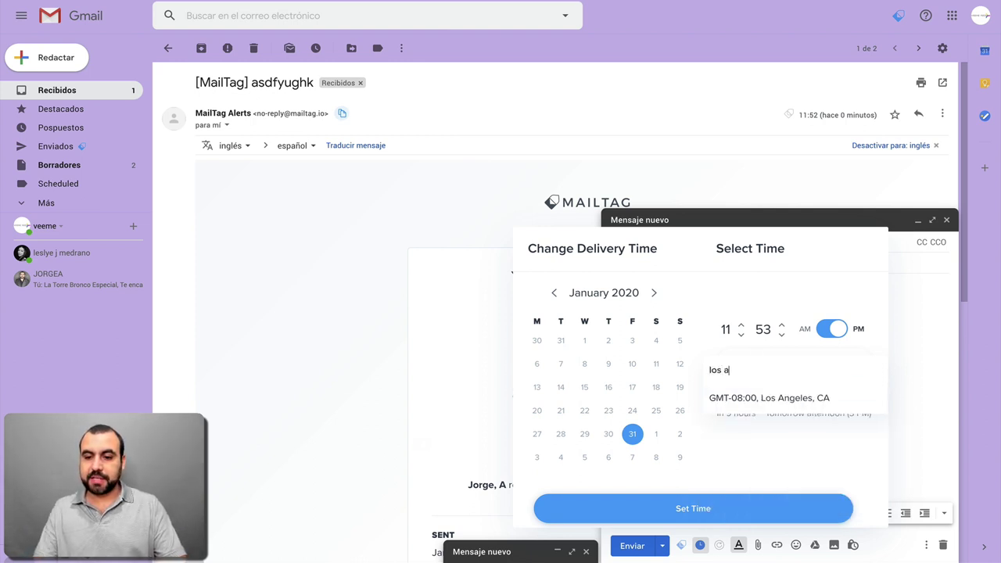
click(767, 391)
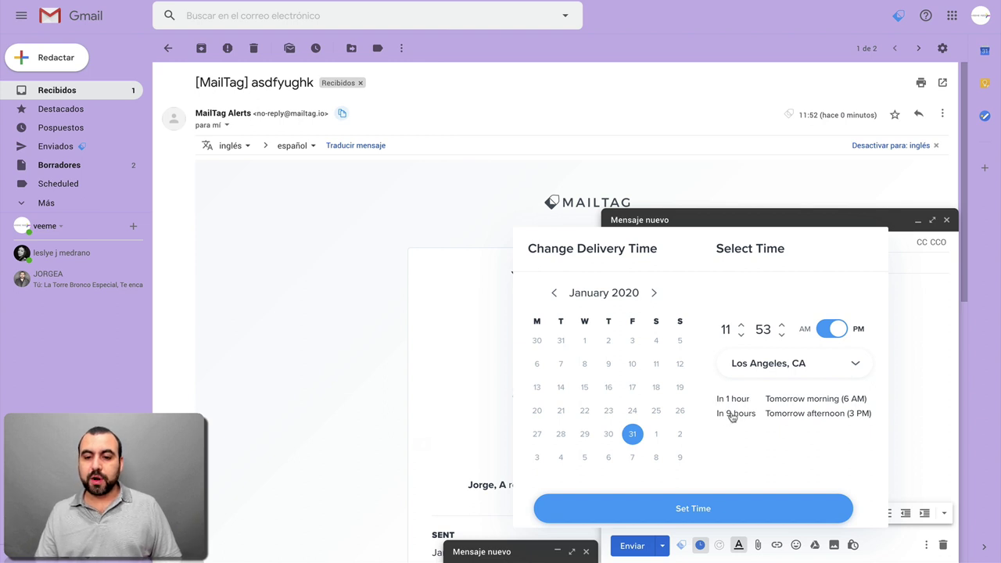
Step: Lower the hour by four and schedule delivery for tomorrow morning, 1 February 2020, 6:00 AM
click(740, 334)
click(740, 334)
click(741, 334)
click(741, 333)
click(740, 334)
click(740, 334)
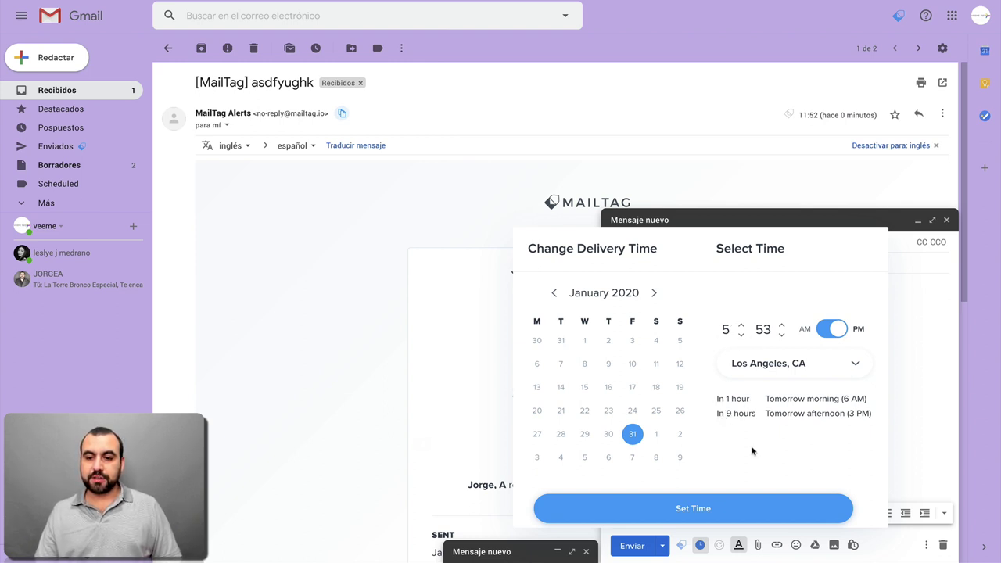
click(789, 402)
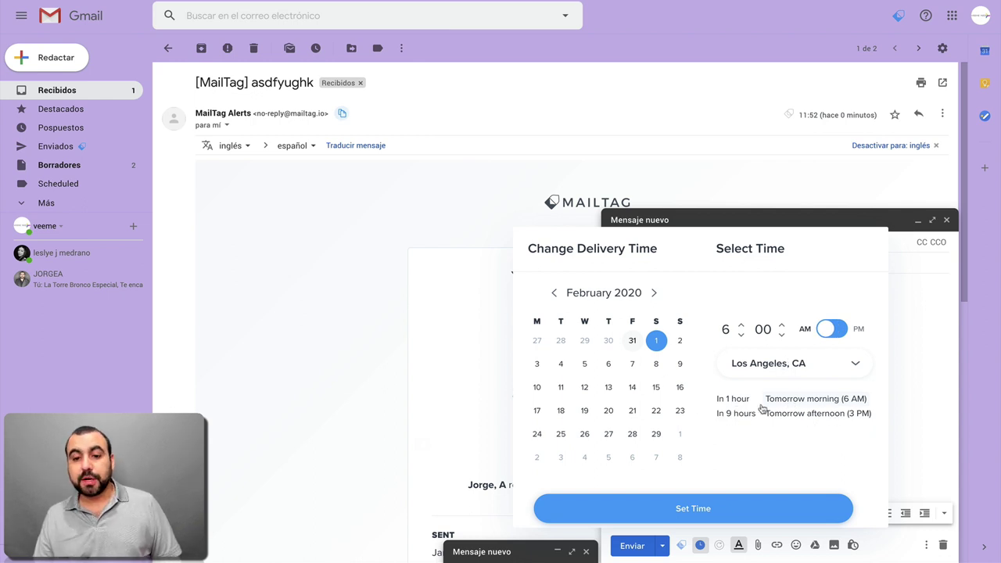
Step: Reschedule delivery to 8:53 PM on 31 January in New York, NY time, then close the picker
click(652, 365)
click(725, 414)
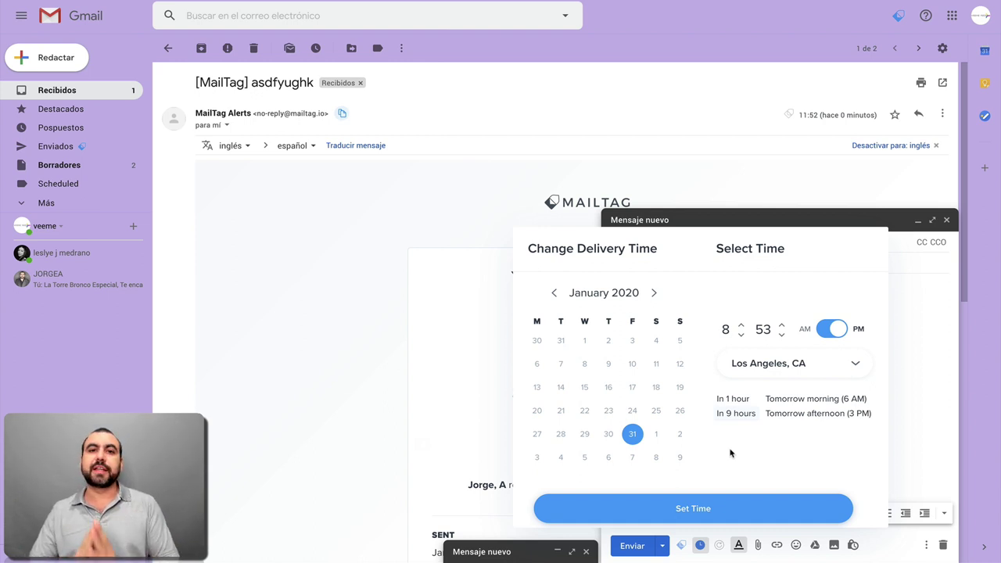
click(777, 370)
text(los a)
triple_click(779, 372)
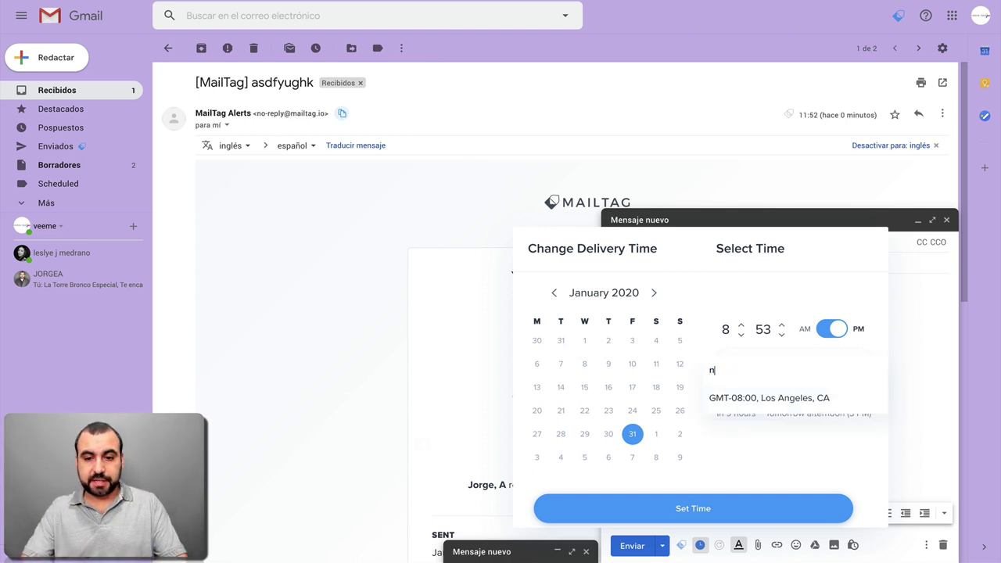
text(new yo)
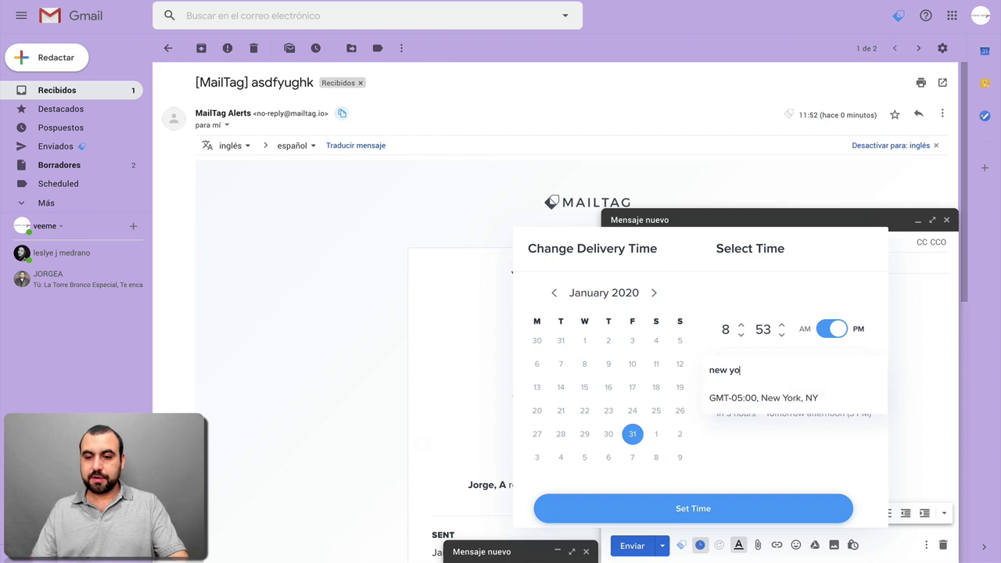
click(801, 397)
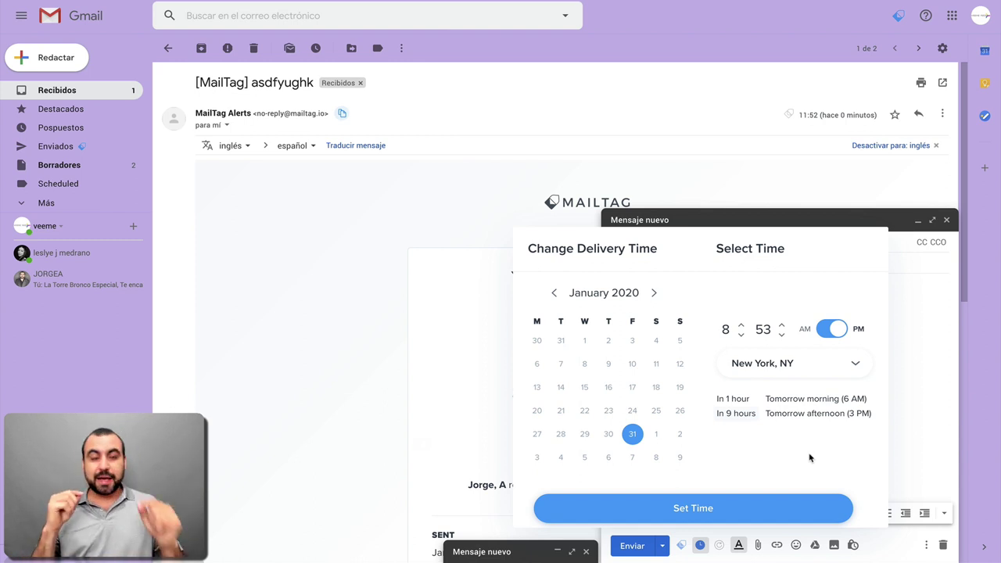
click(913, 459)
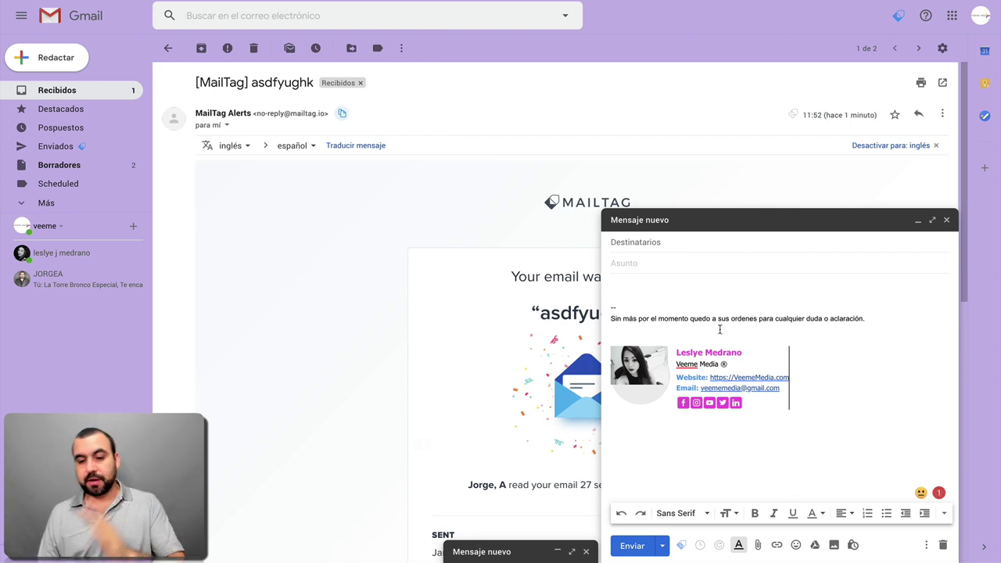
click(719, 548)
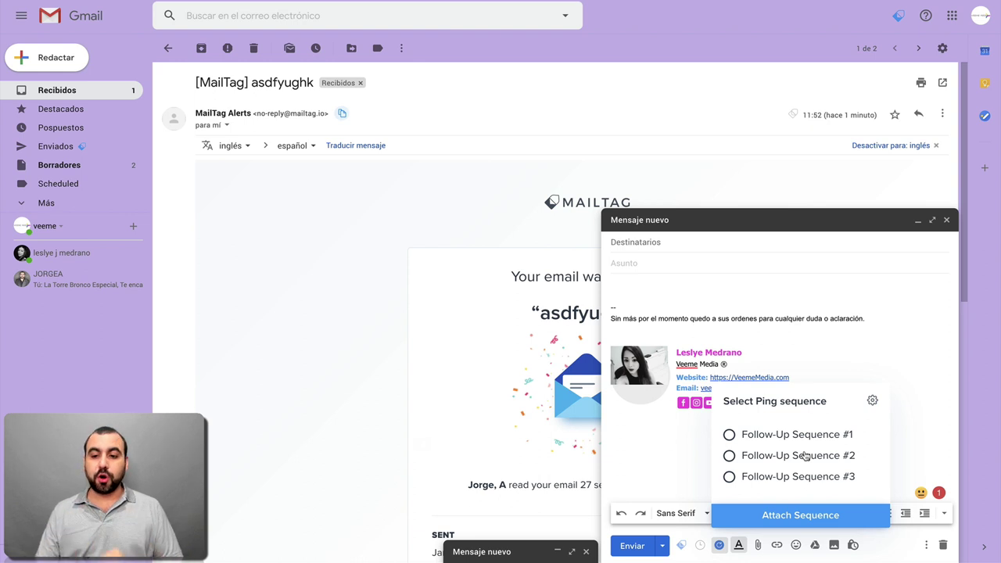
click(673, 453)
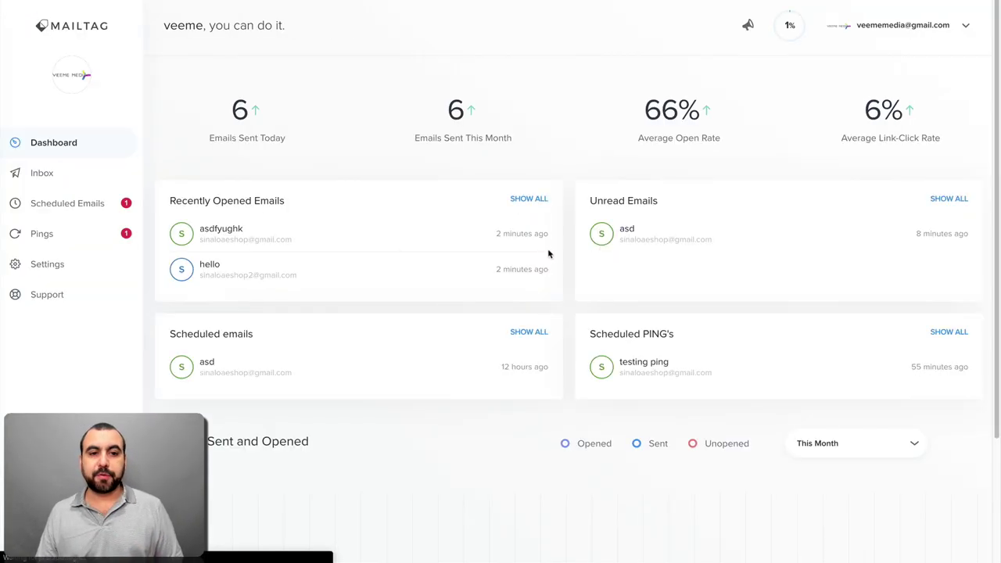
Step: Point out the Emails Sent Today, Recently Opened and Unread Emails sections, then go to the Inbox
drag(210, 138, 284, 138)
click(423, 137)
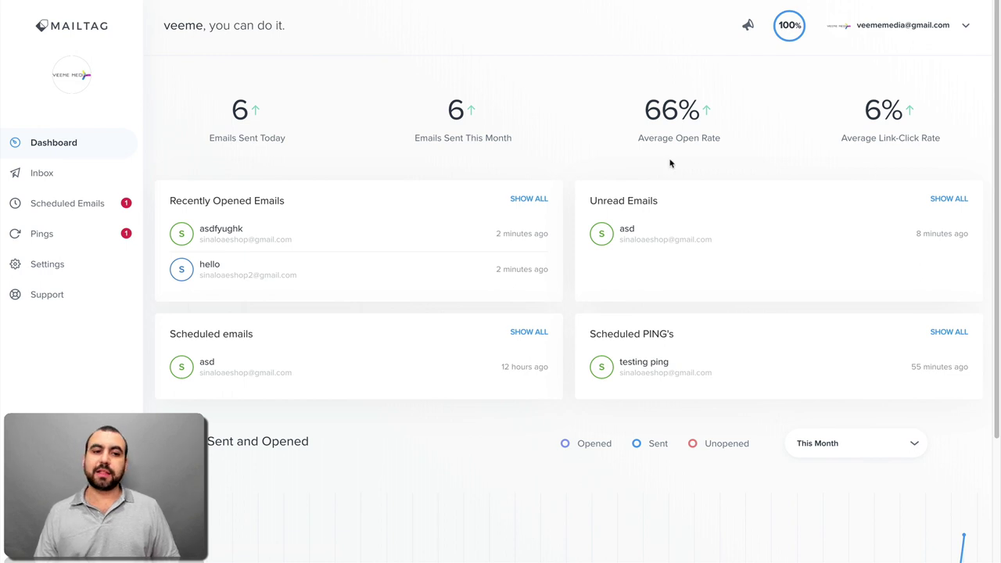
drag(172, 201, 286, 201)
click(302, 205)
drag(578, 201, 685, 201)
click(689, 202)
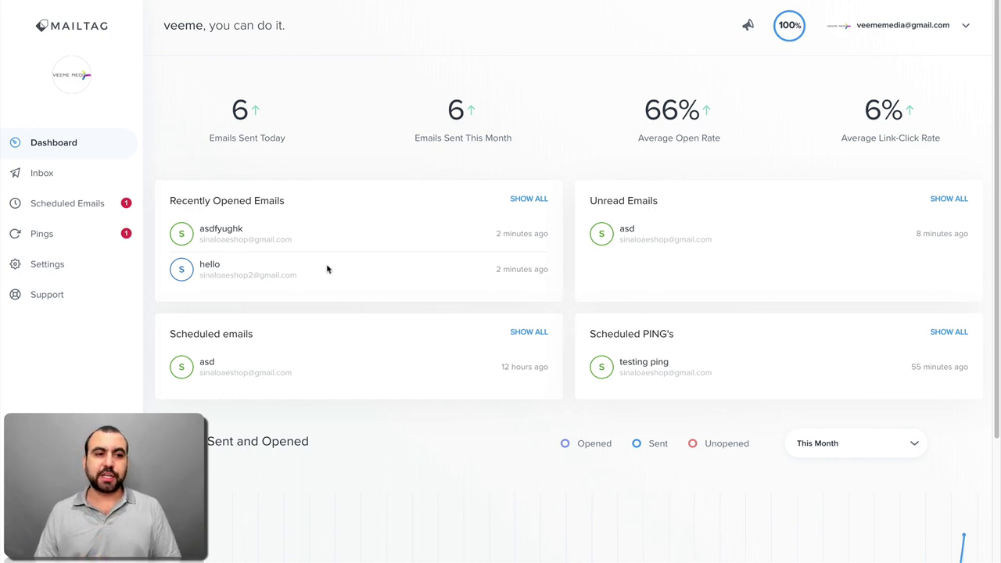
click(51, 178)
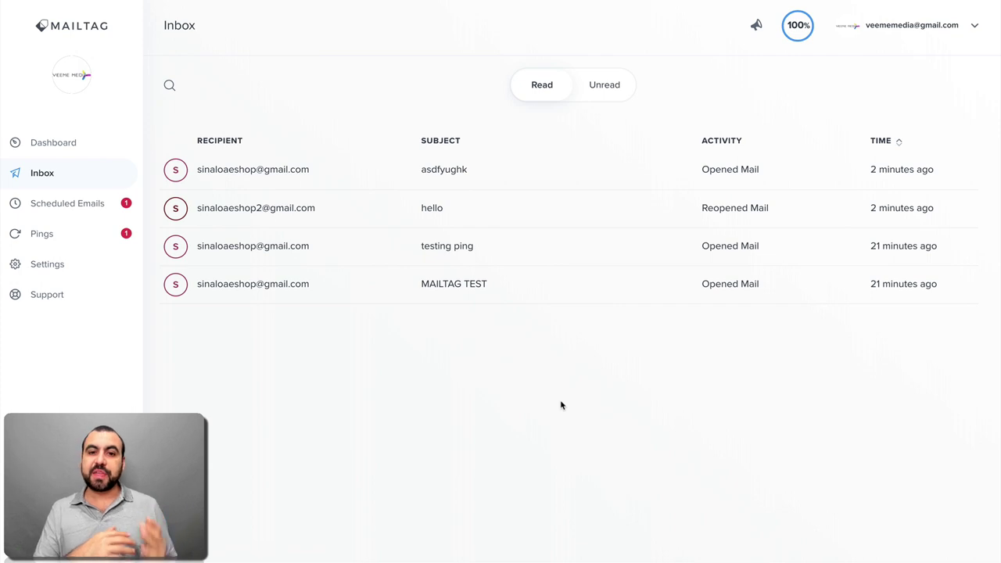
Step: Filter the Inbox to unread emails, then view the Scheduled Emails list
click(592, 88)
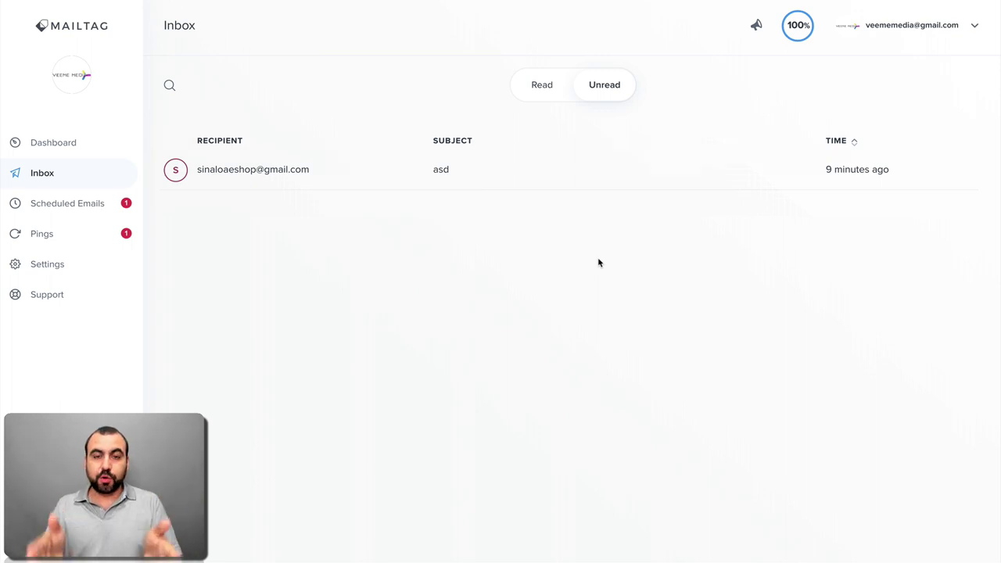
click(98, 207)
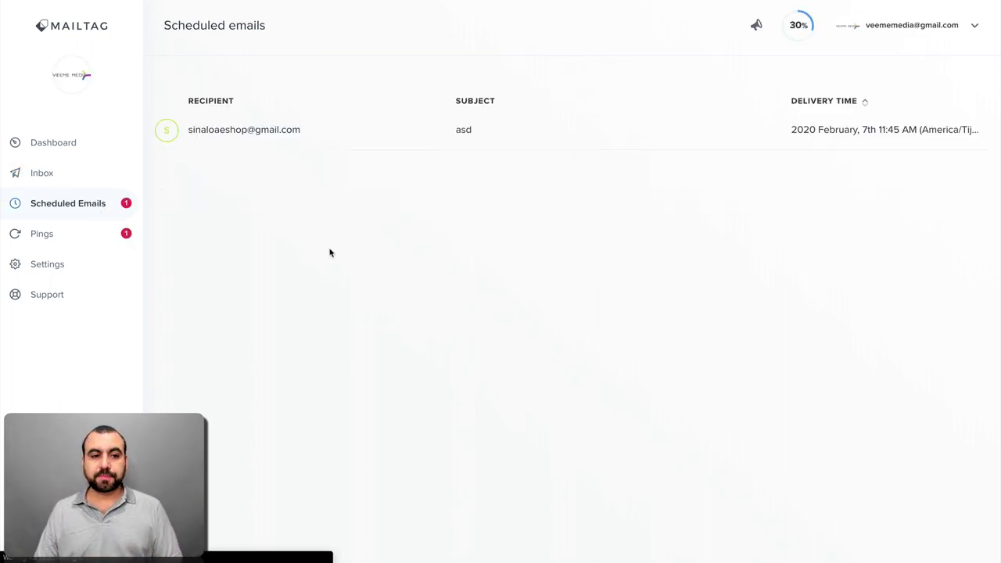
mouse_move(237, 138)
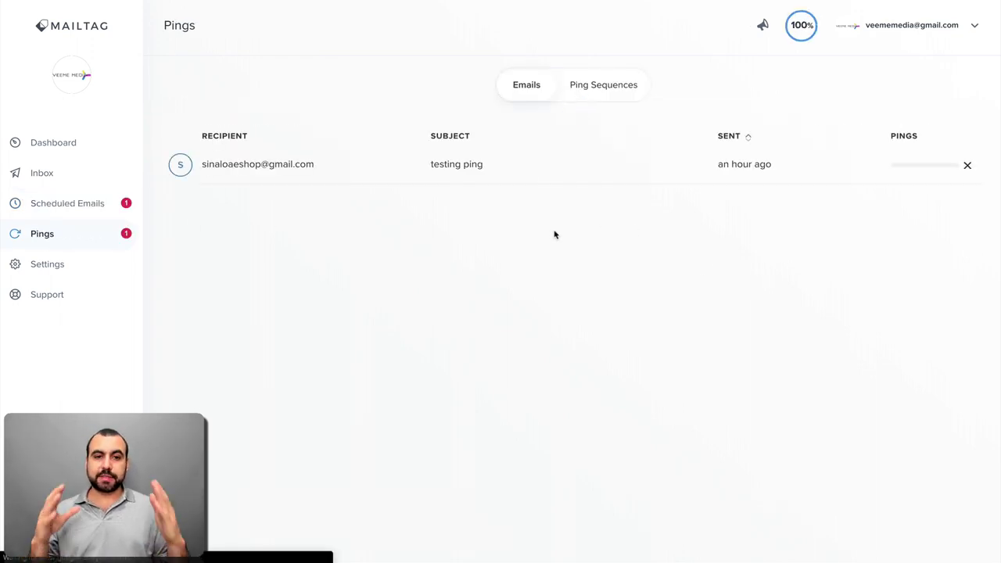
Step: Go to Ping Sequences and edit Follow-Up Sequence #1
click(616, 89)
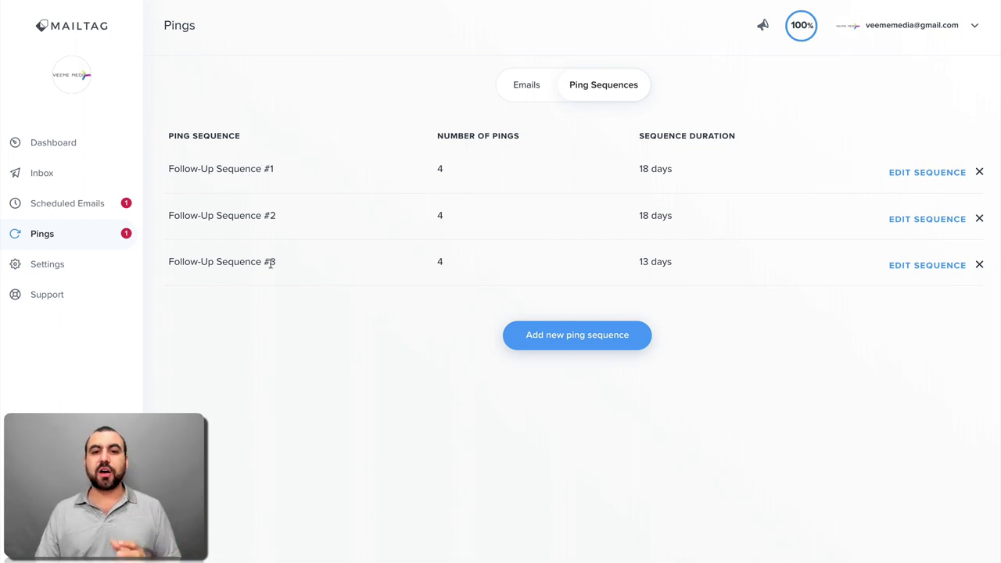
click(911, 173)
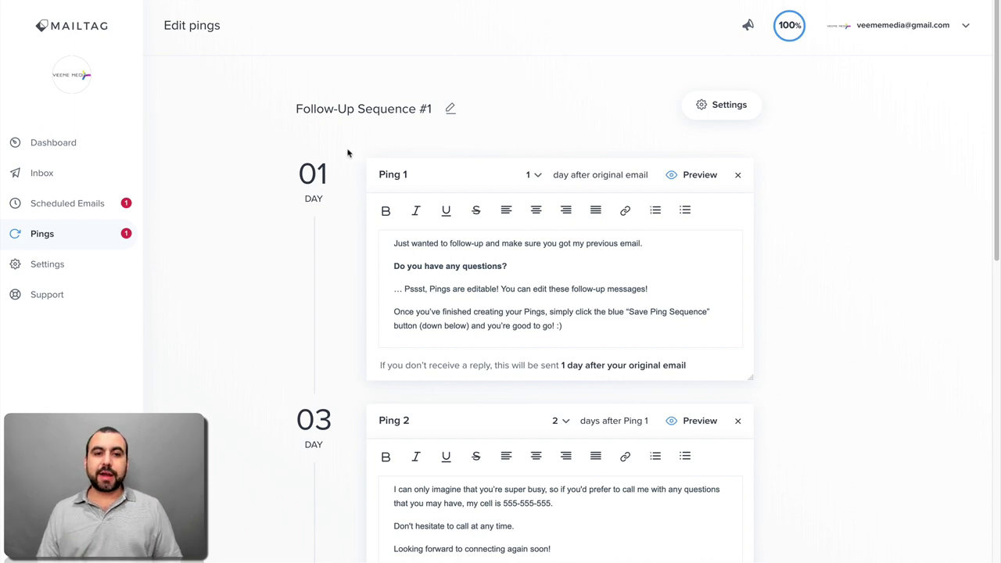
Step: Review Ping 1's title and message, then delay it to 2 days after the original email
drag(380, 175, 431, 179)
click(431, 179)
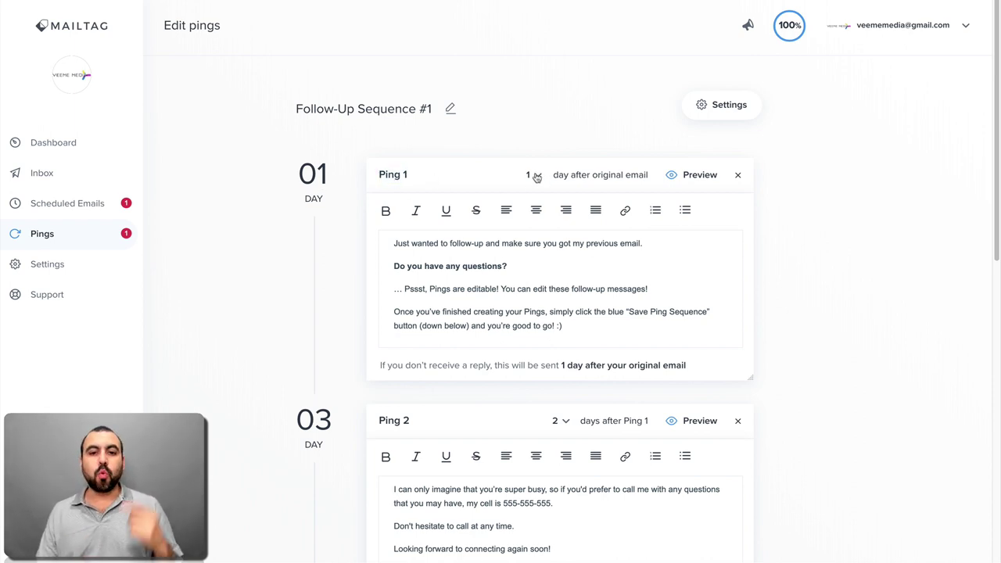
drag(560, 174, 633, 175)
click(634, 175)
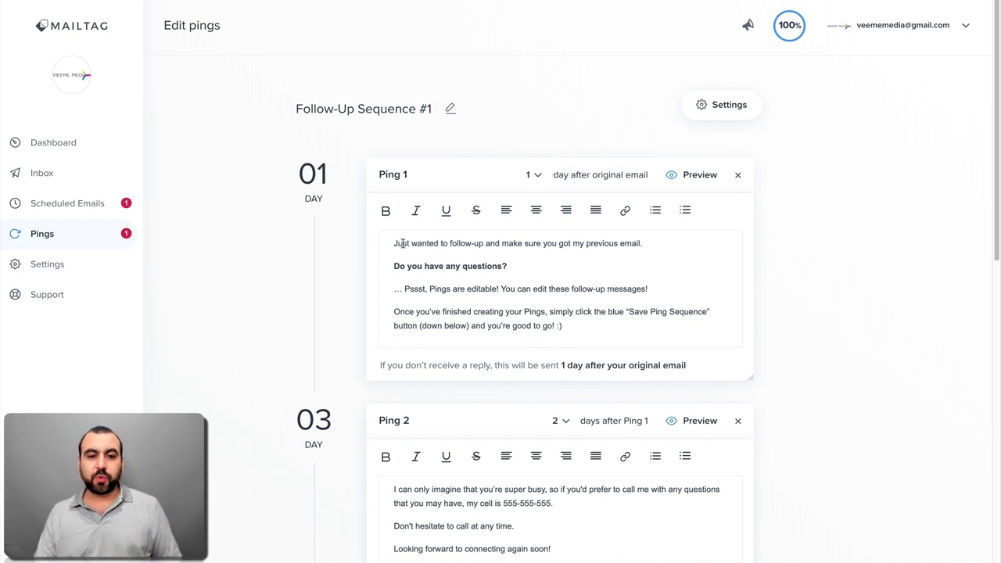
drag(398, 243, 582, 246)
click(589, 273)
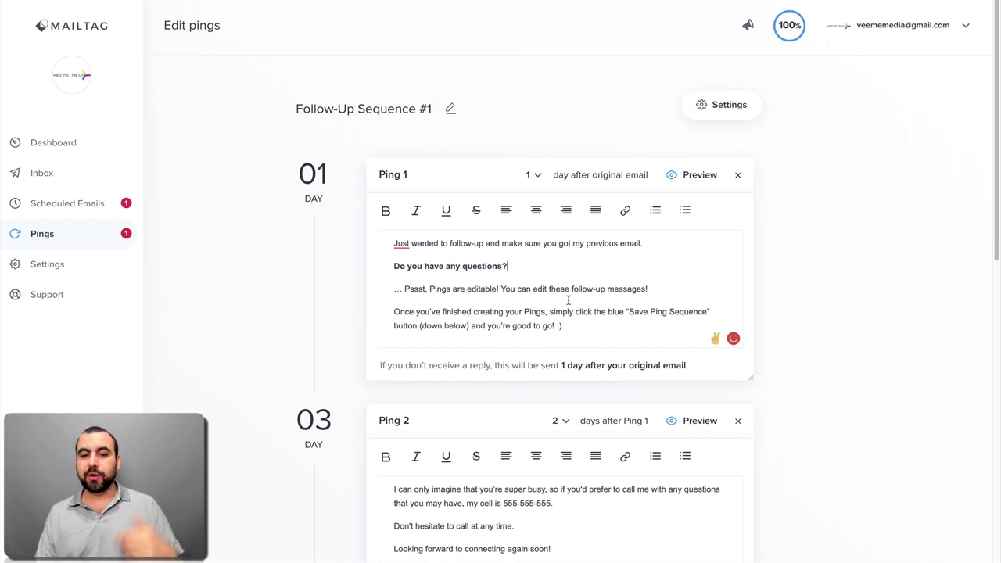
scroll(568, 299, down, 1)
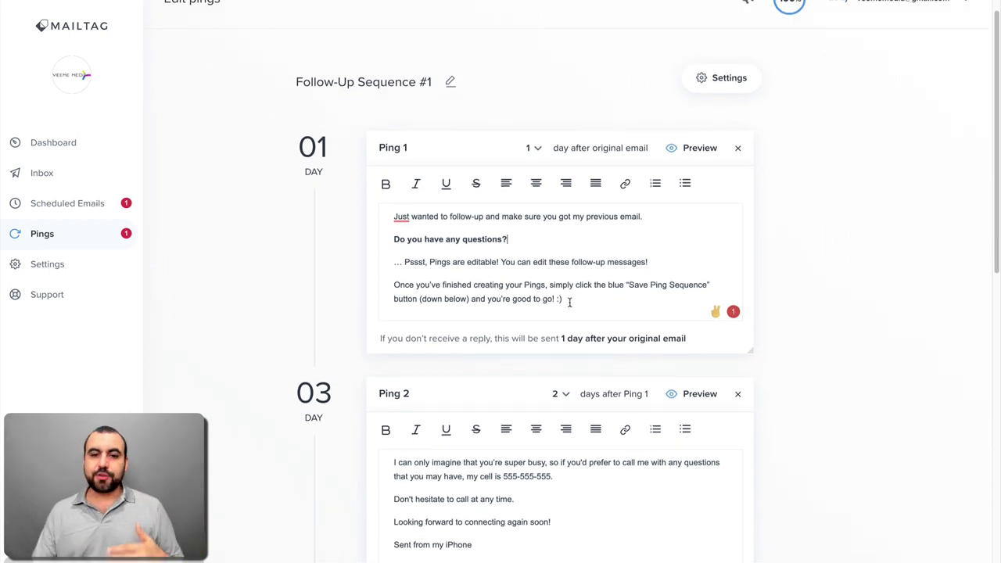
drag(569, 302, 388, 232)
click(648, 263)
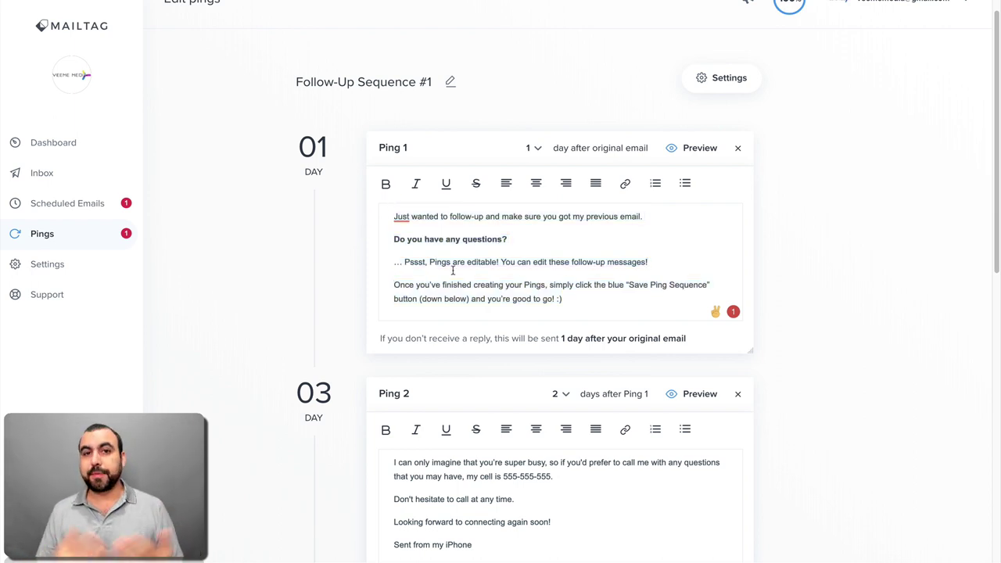
click(534, 149)
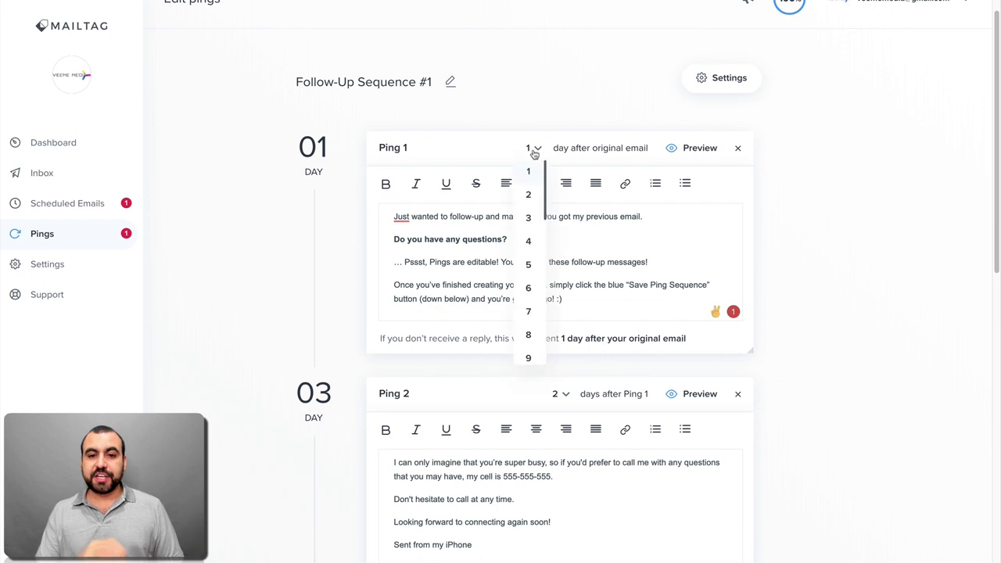
click(528, 194)
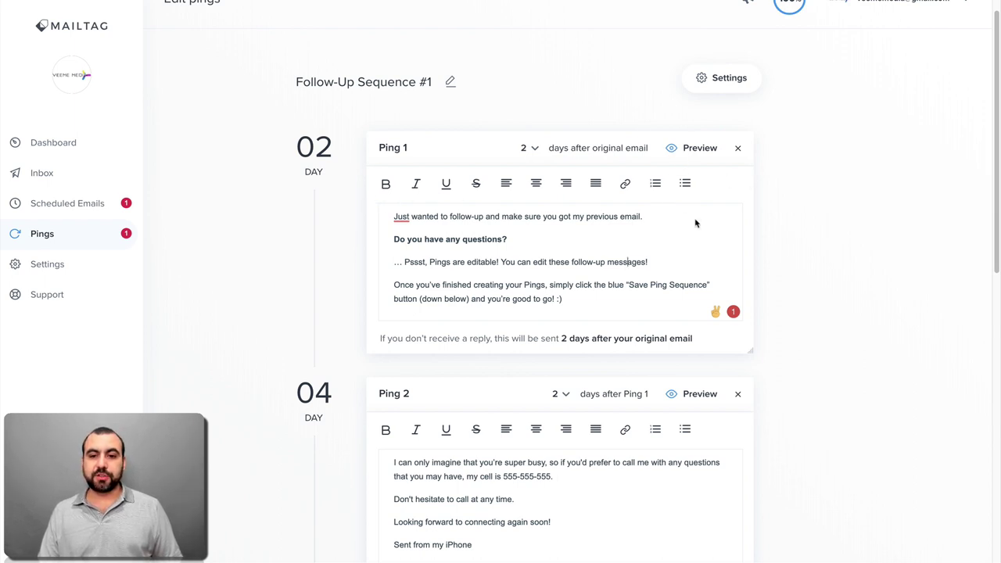
Step: Set Ping 2 to 4 days after Ping 1, so pings land on days 2, 6, 11 and 21
scroll(631, 263, down, 1)
scroll(629, 266, down, 3)
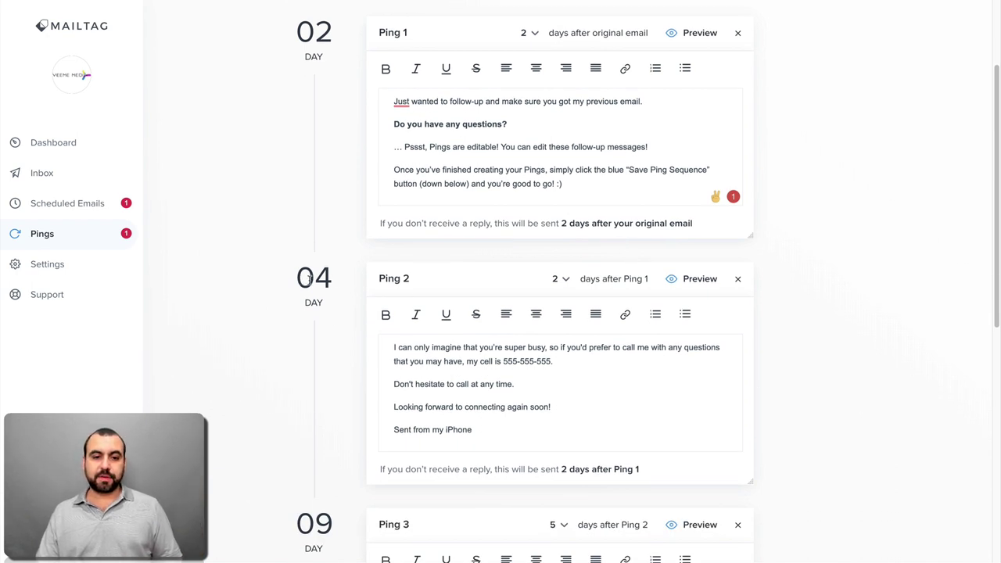
drag(300, 282, 353, 285)
click(355, 285)
click(557, 282)
click(559, 381)
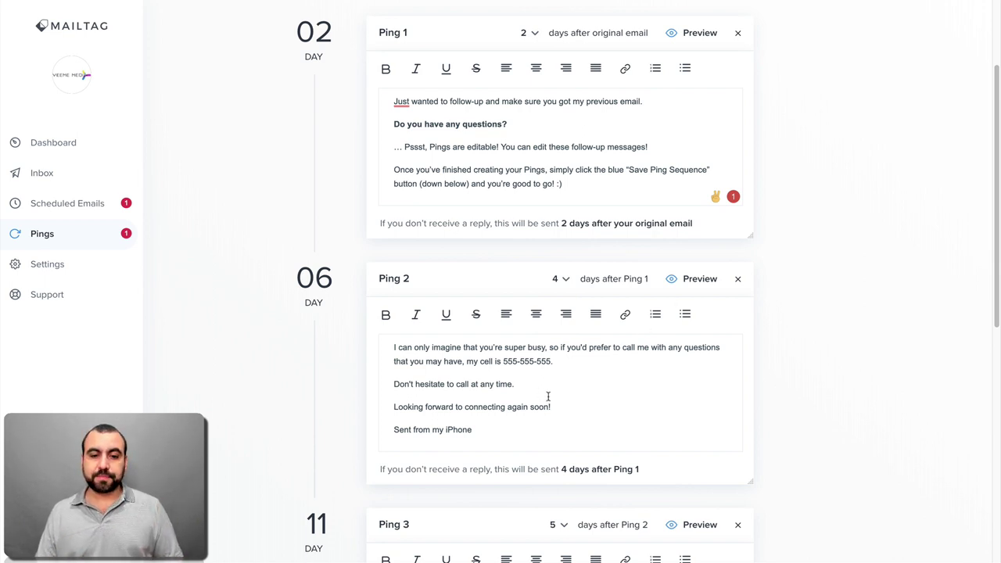
scroll(477, 385, down, 2)
scroll(489, 390, down, 5)
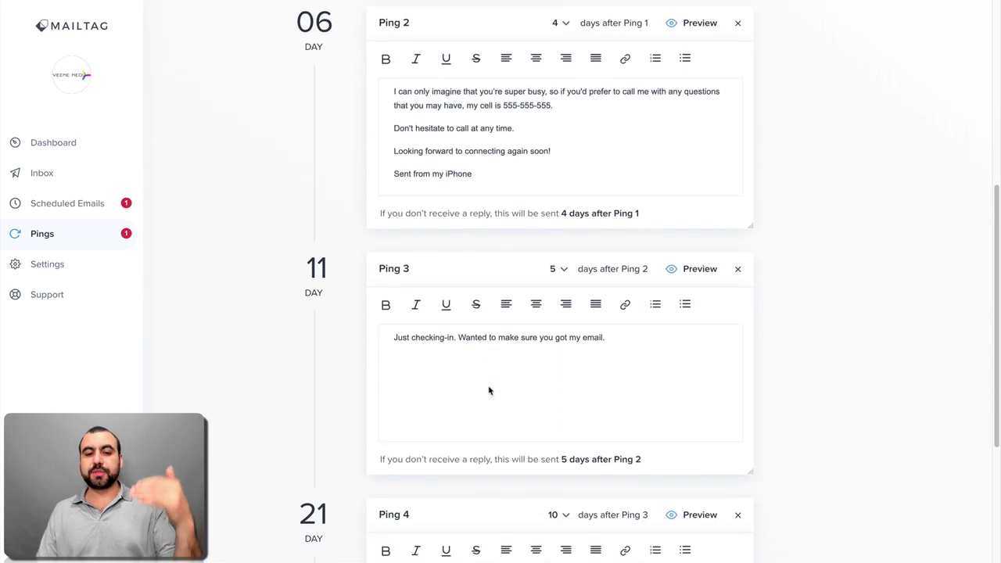
scroll(488, 386, down, 1)
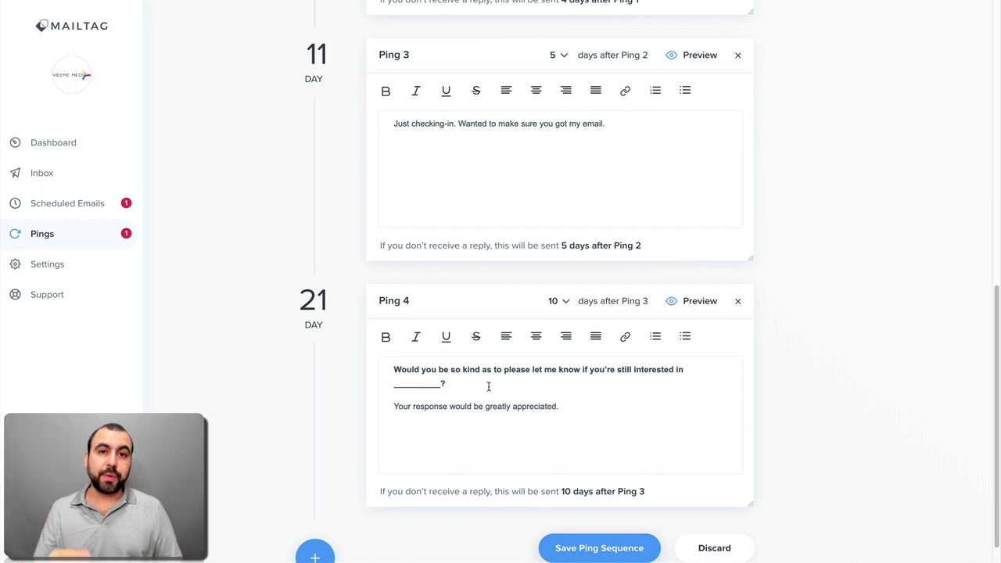
scroll(489, 386, up, 15)
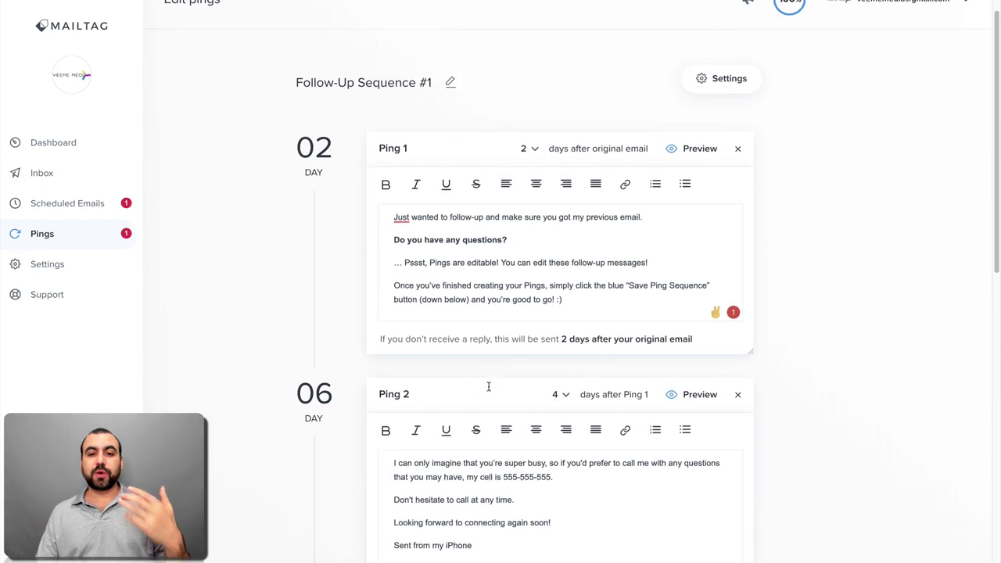
scroll(488, 390, down, 20)
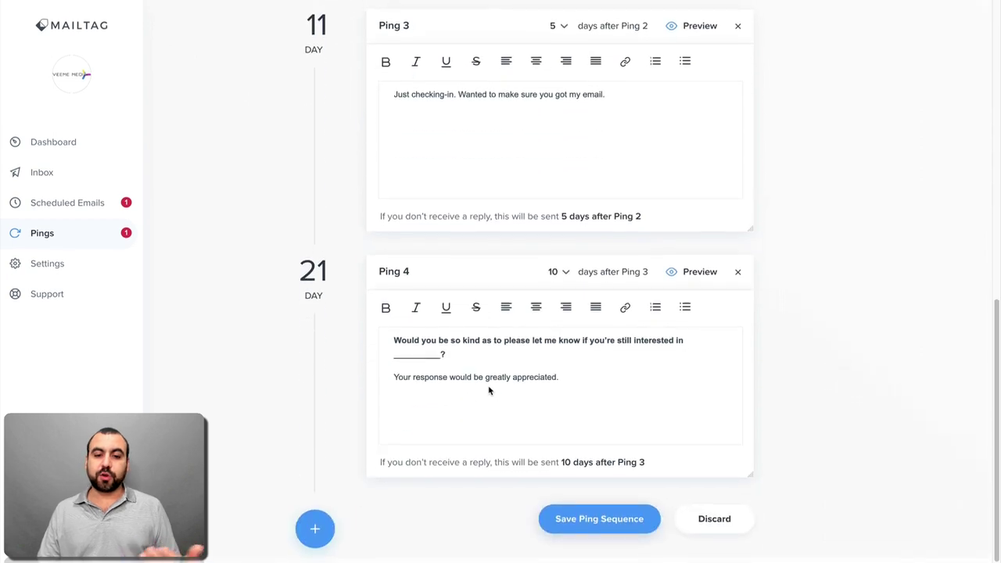
scroll(567, 395, up, 20)
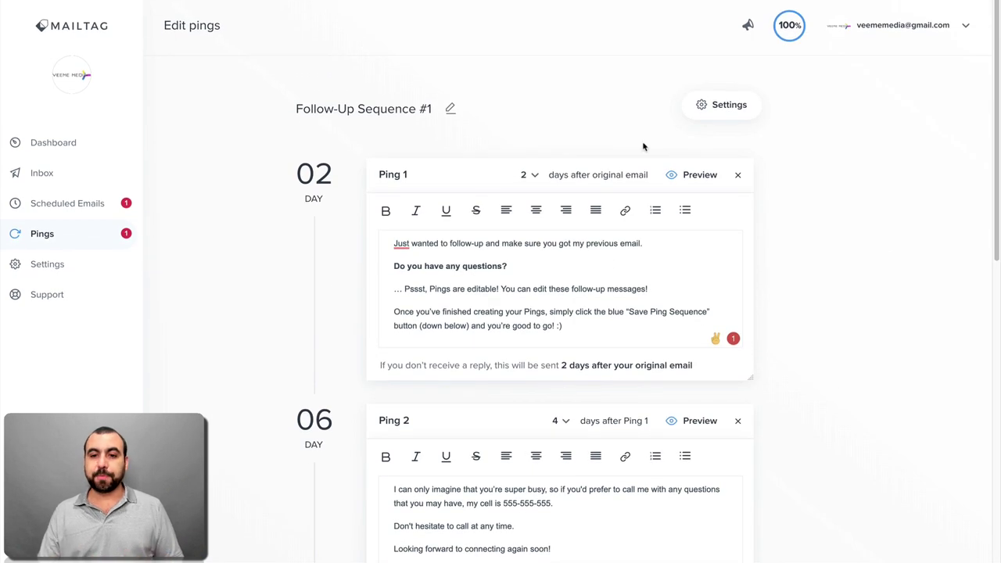
click(717, 114)
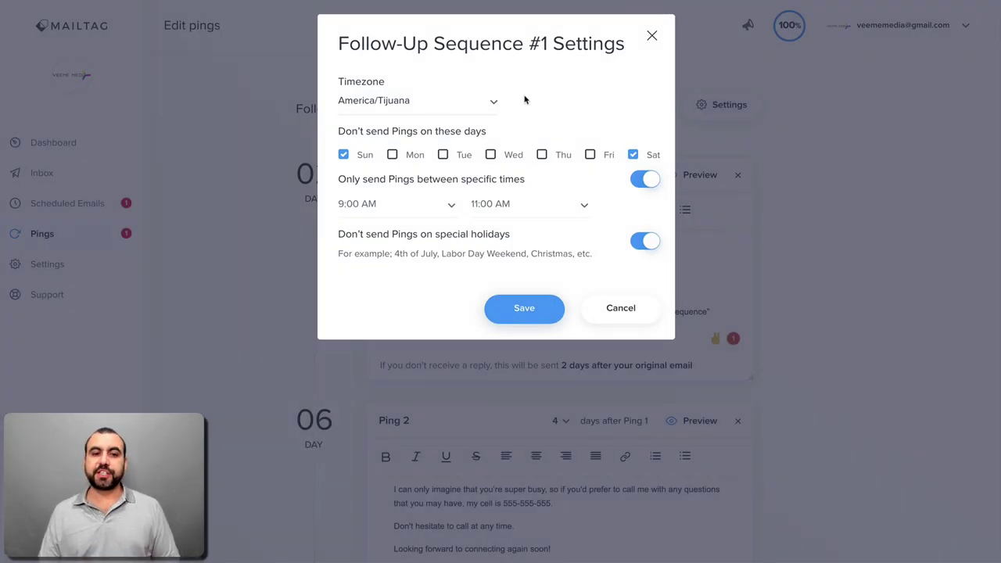
drag(337, 134, 513, 136)
click(513, 136)
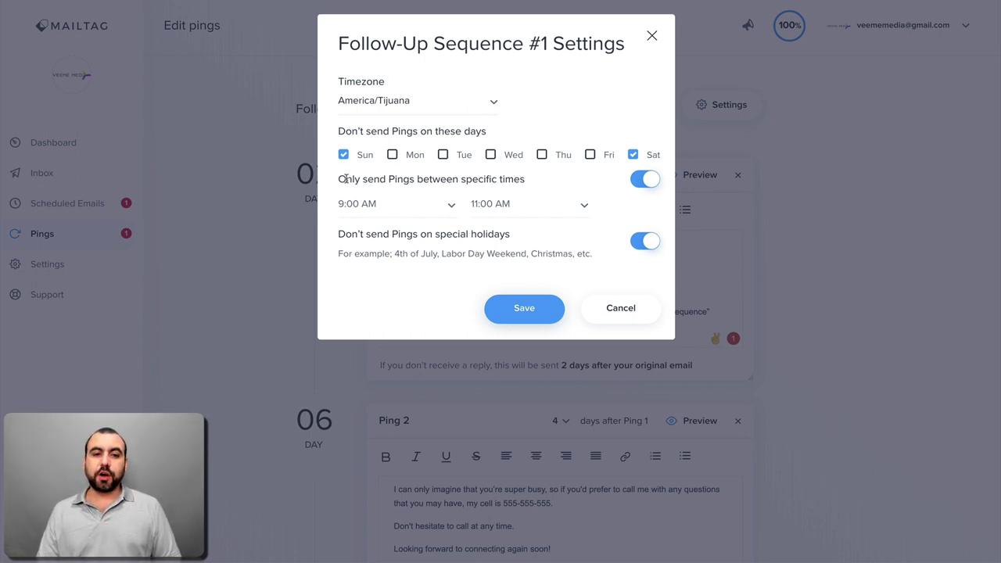
drag(341, 179, 534, 181)
click(581, 182)
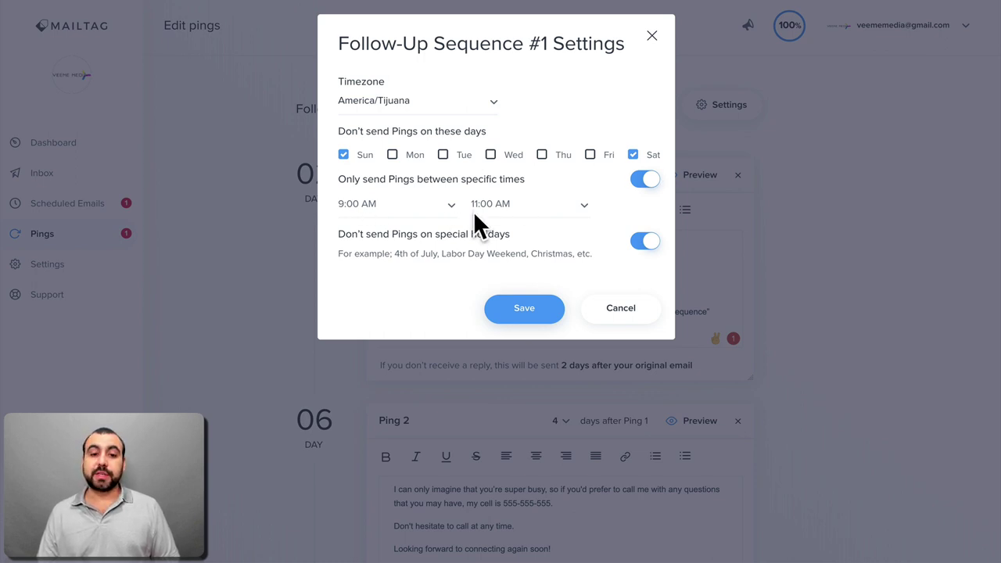
drag(339, 234, 471, 234)
click(472, 233)
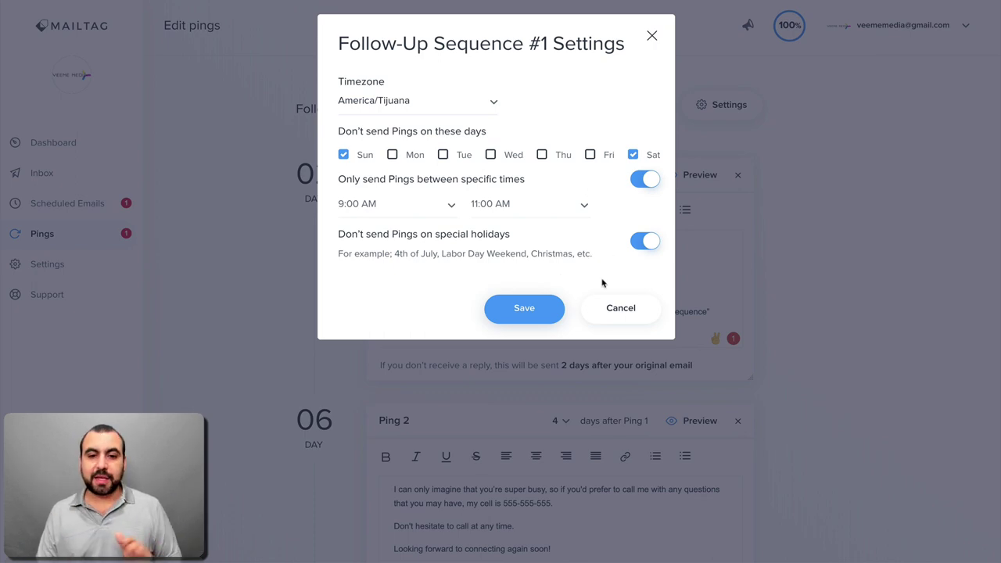
Step: Close the settings window without saving, back in the Follow-Up Sequence #1 ping editor near the 06 day label
click(633, 310)
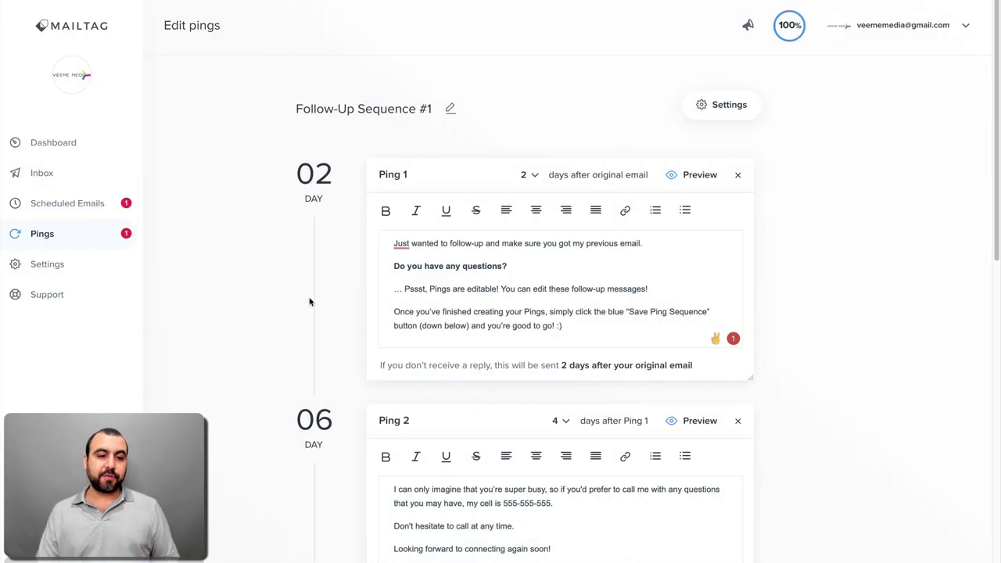
drag(296, 414, 346, 419)
click(346, 422)
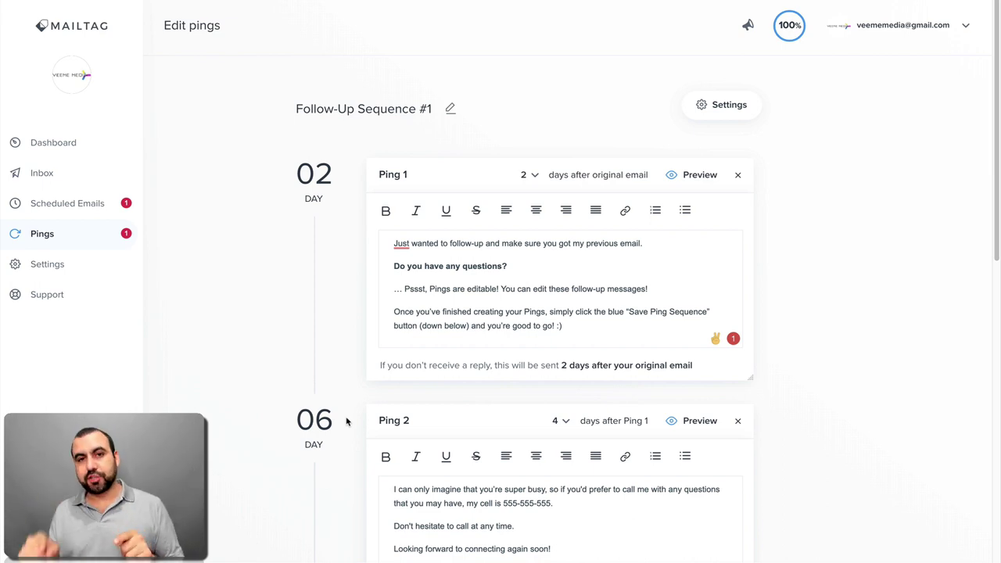